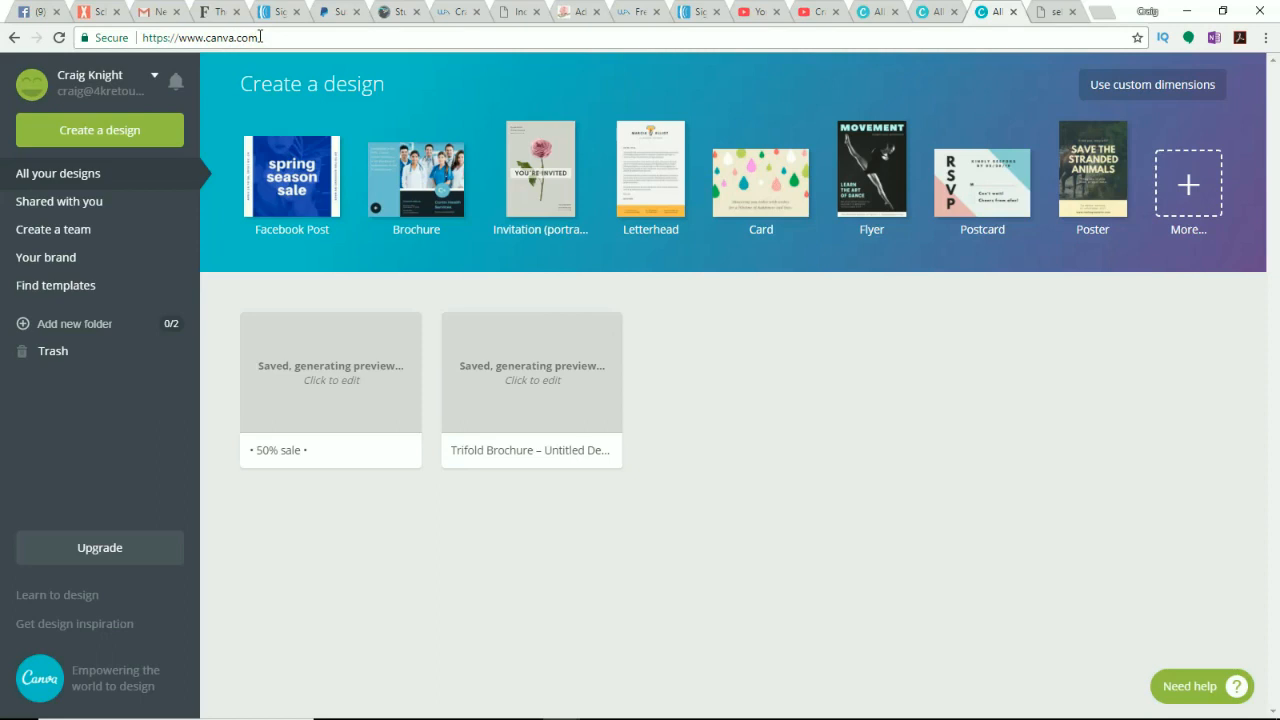
Step: Start a new design using the Facebook Post template size
{"action": "left_click", "coordinate": [112, 138]}
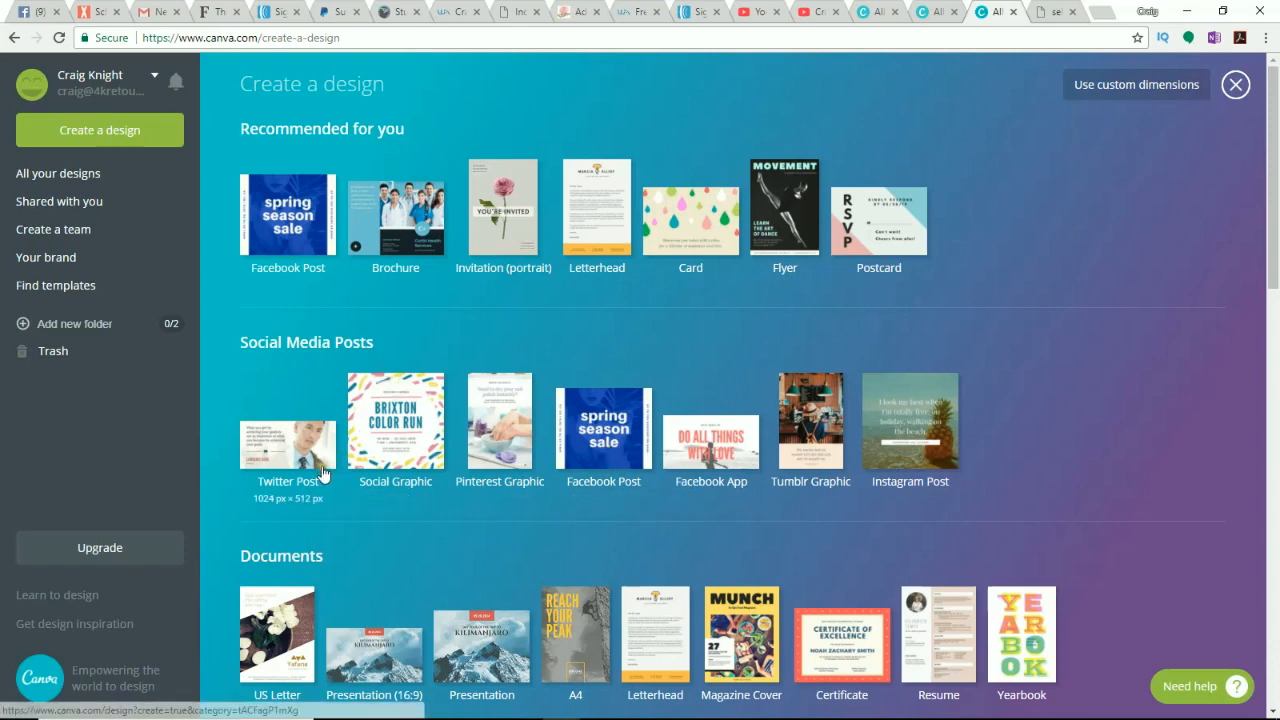
{"action": "left_click", "coordinate": [624, 466]}
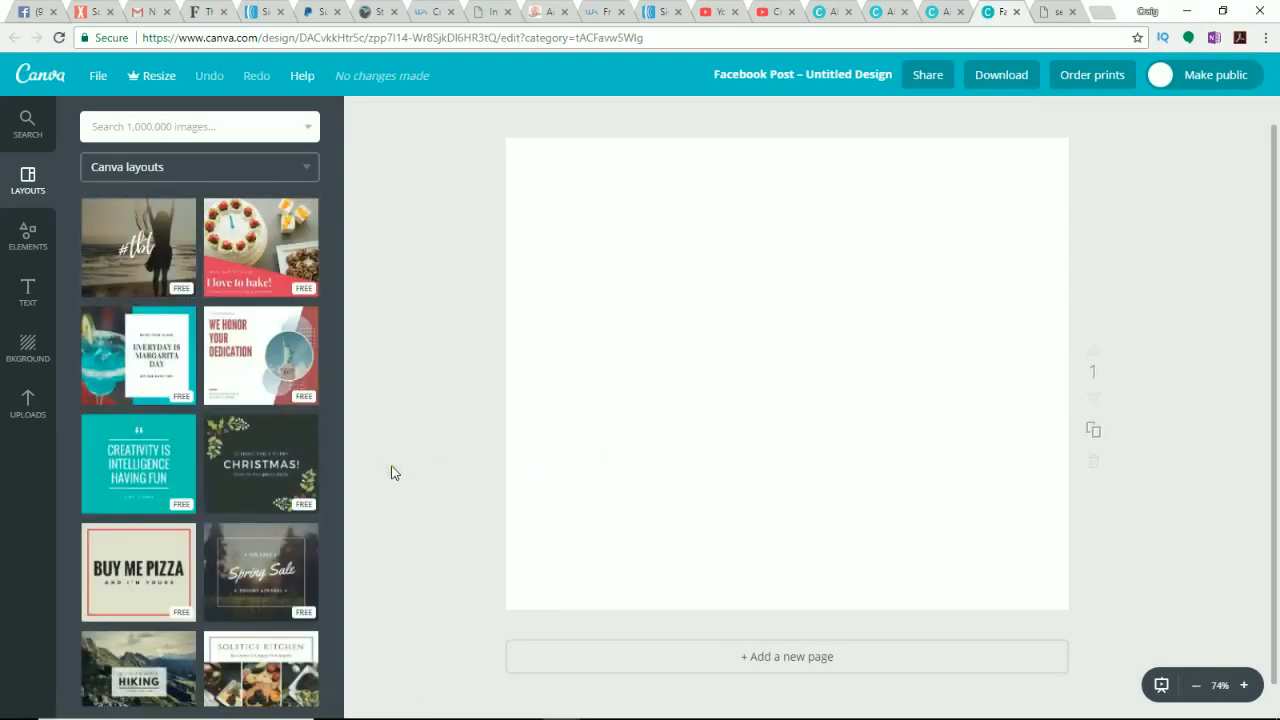
Step: Apply the Spring Sale layout to the blank design
{"action": "scroll", "coordinate": [212, 386], "scroll_direction": "down", "scroll_amount": 3}
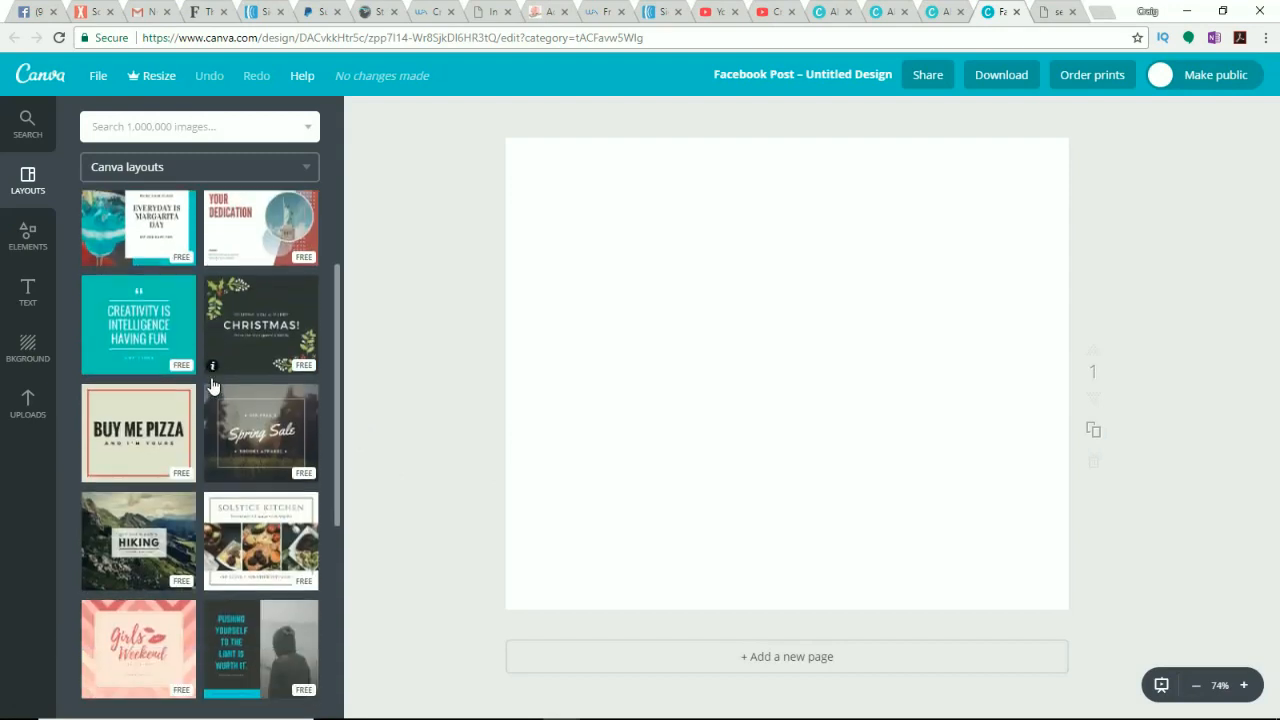
{"action": "scroll", "coordinate": [212, 386], "scroll_direction": "down", "scroll_amount": 5}
{"action": "scroll", "coordinate": [212, 386], "scroll_direction": "up", "scroll_amount": 3}
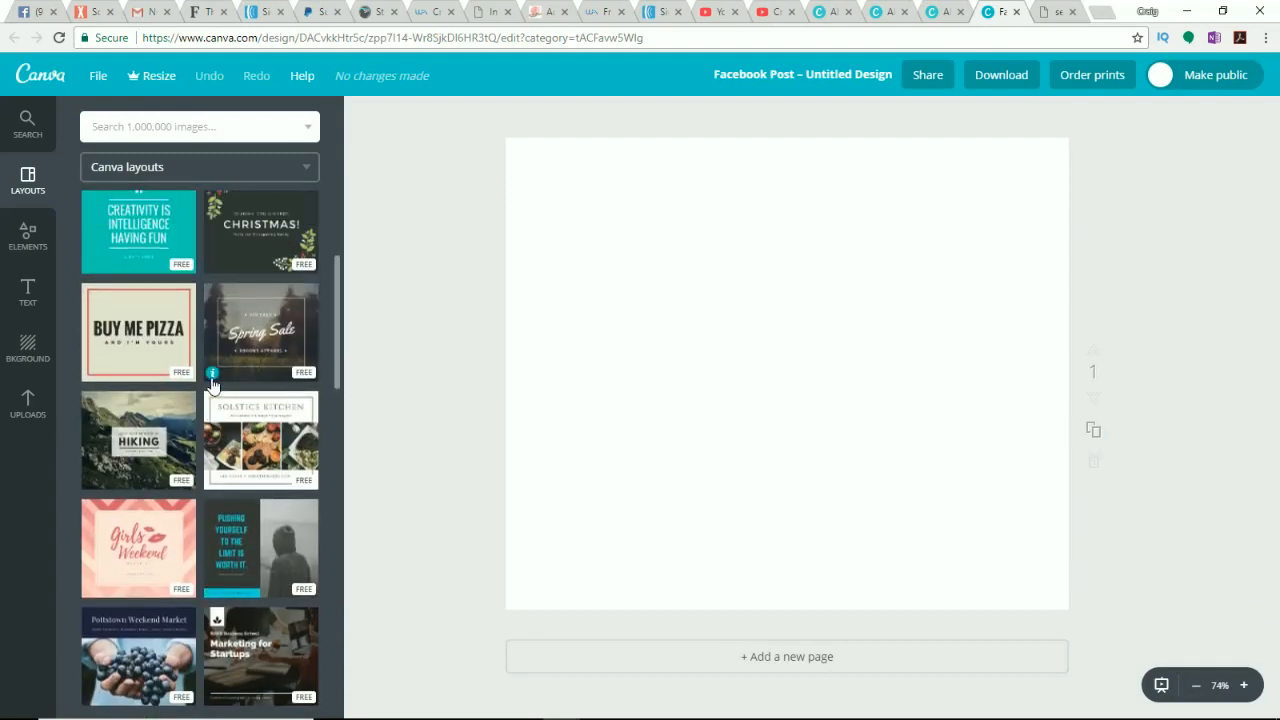
{"action": "scroll", "coordinate": [212, 386], "scroll_direction": "up", "scroll_amount": 2}
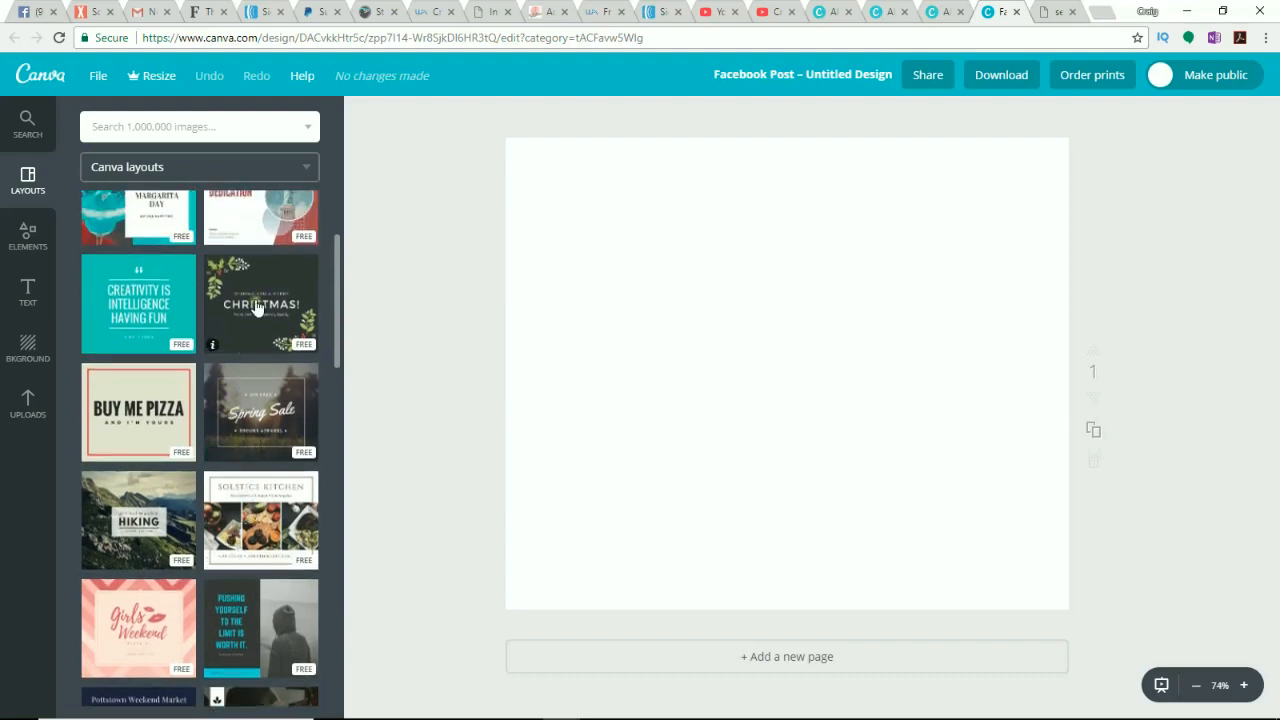
{"action": "left_click", "coordinate": [249, 425]}
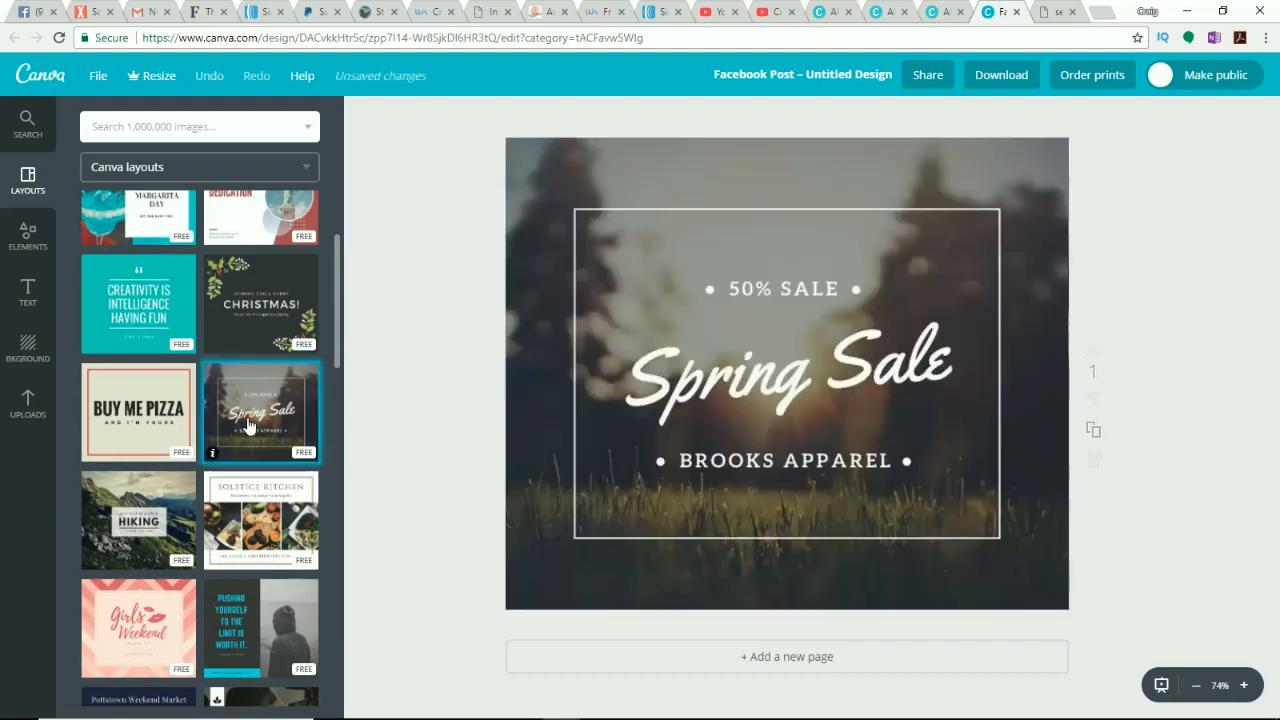
Step: Delete the layout's background photo
{"action": "left_click", "coordinate": [524, 378]}
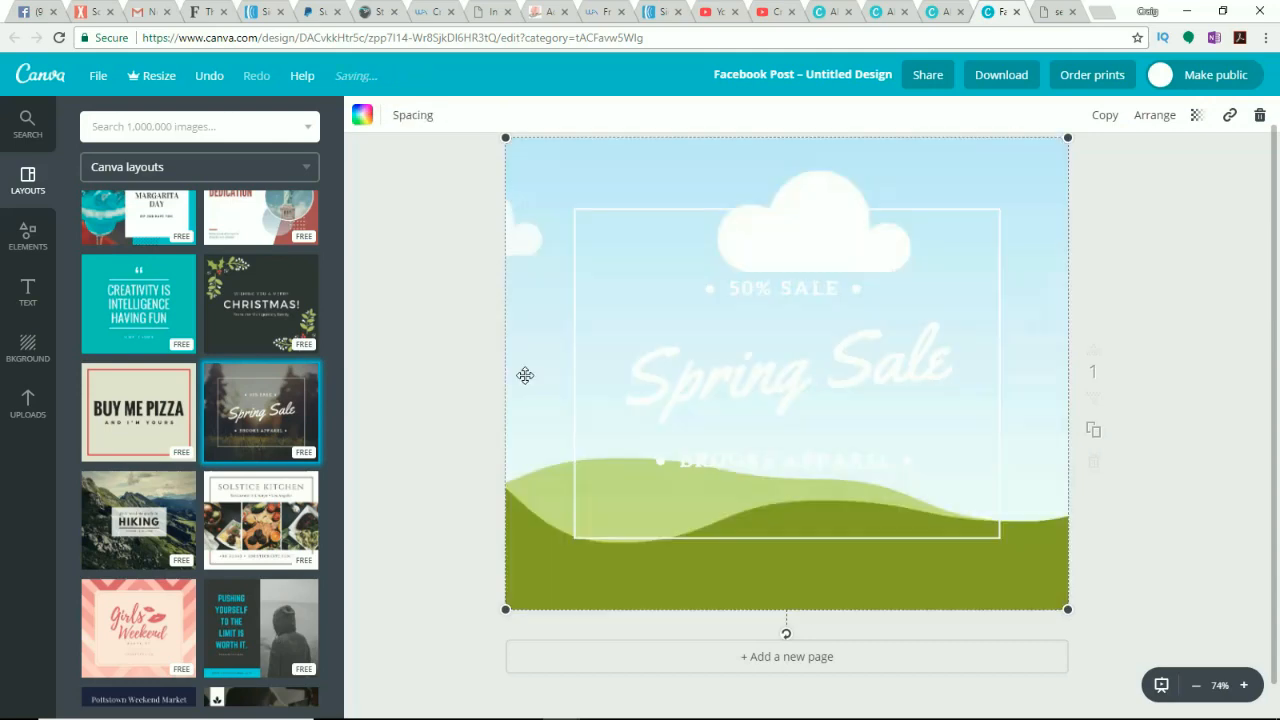
{"action": "key", "text": "Delete"}
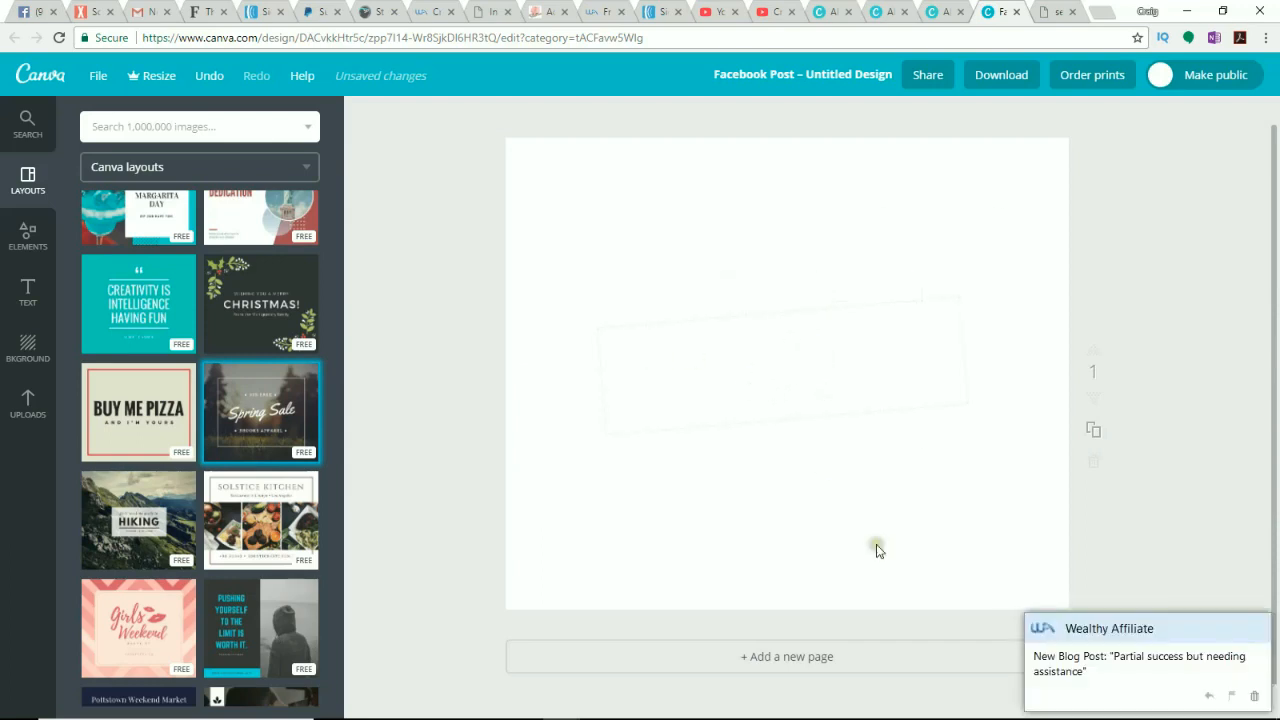
{"action": "left_click", "coordinate": [1256, 632]}
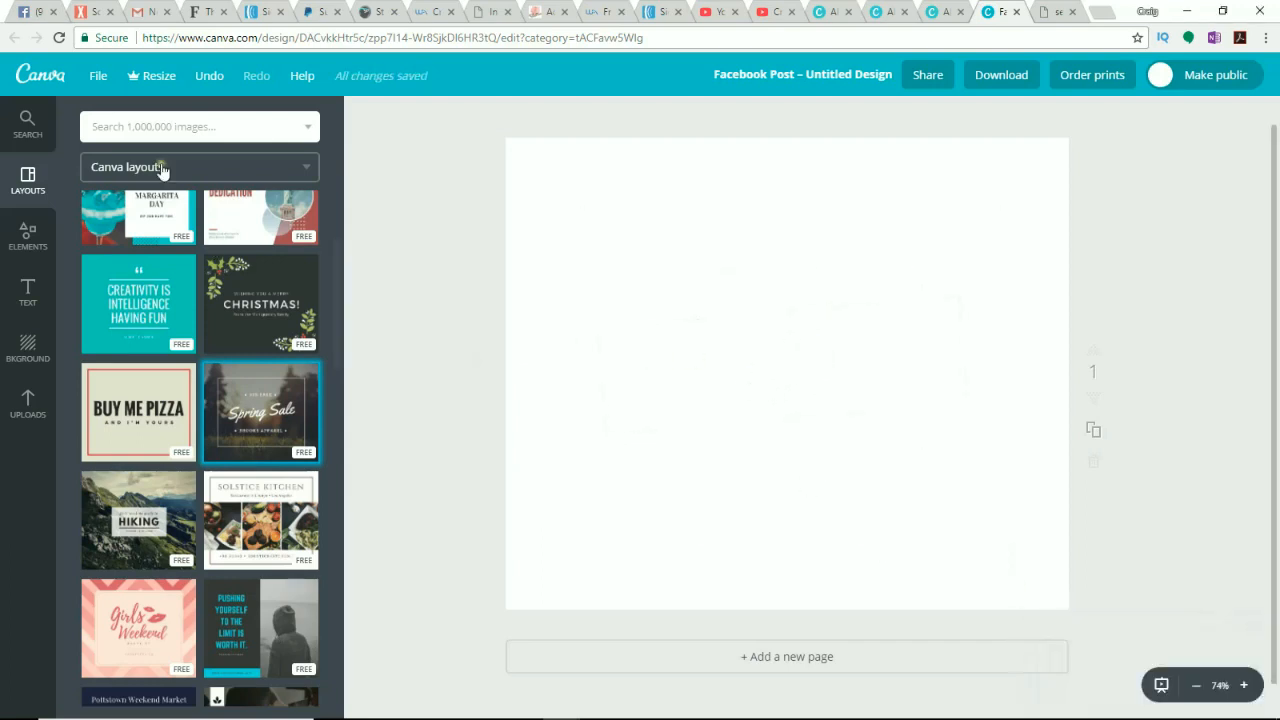
{"action": "left_click", "coordinate": [173, 128]}
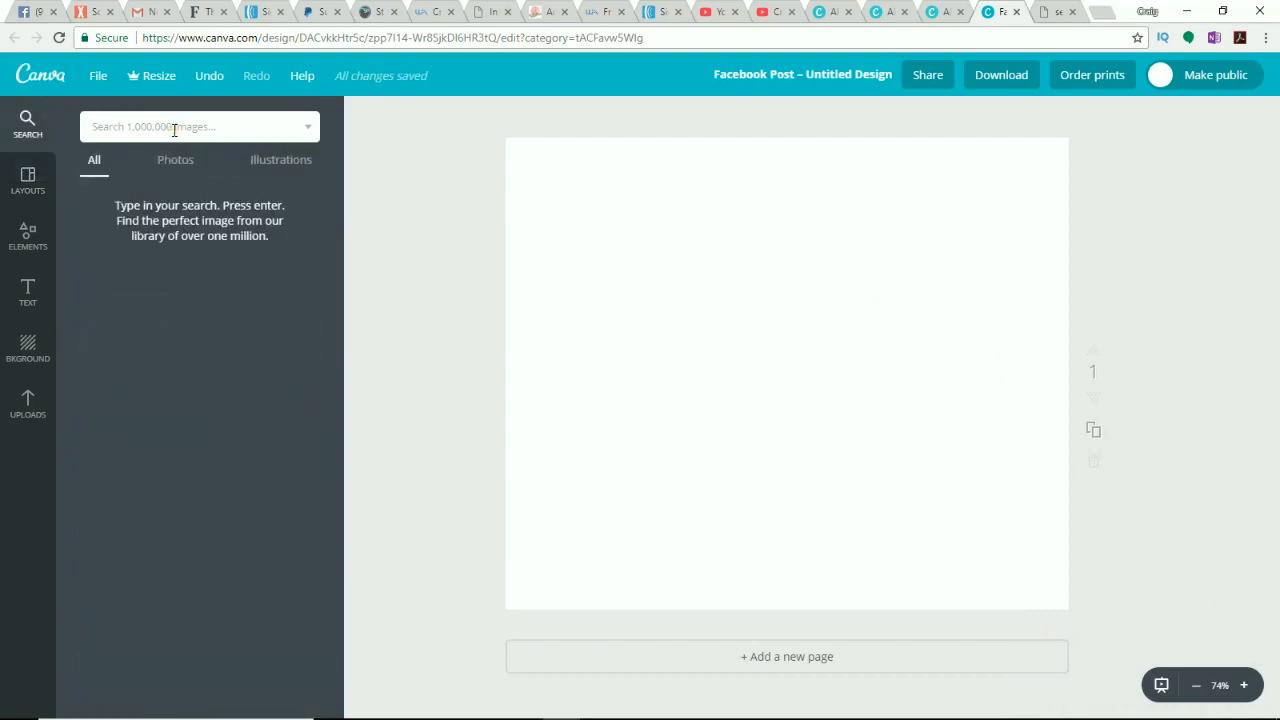
{"action": "type", "text": "money"}
{"action": "key", "text": "Return"}
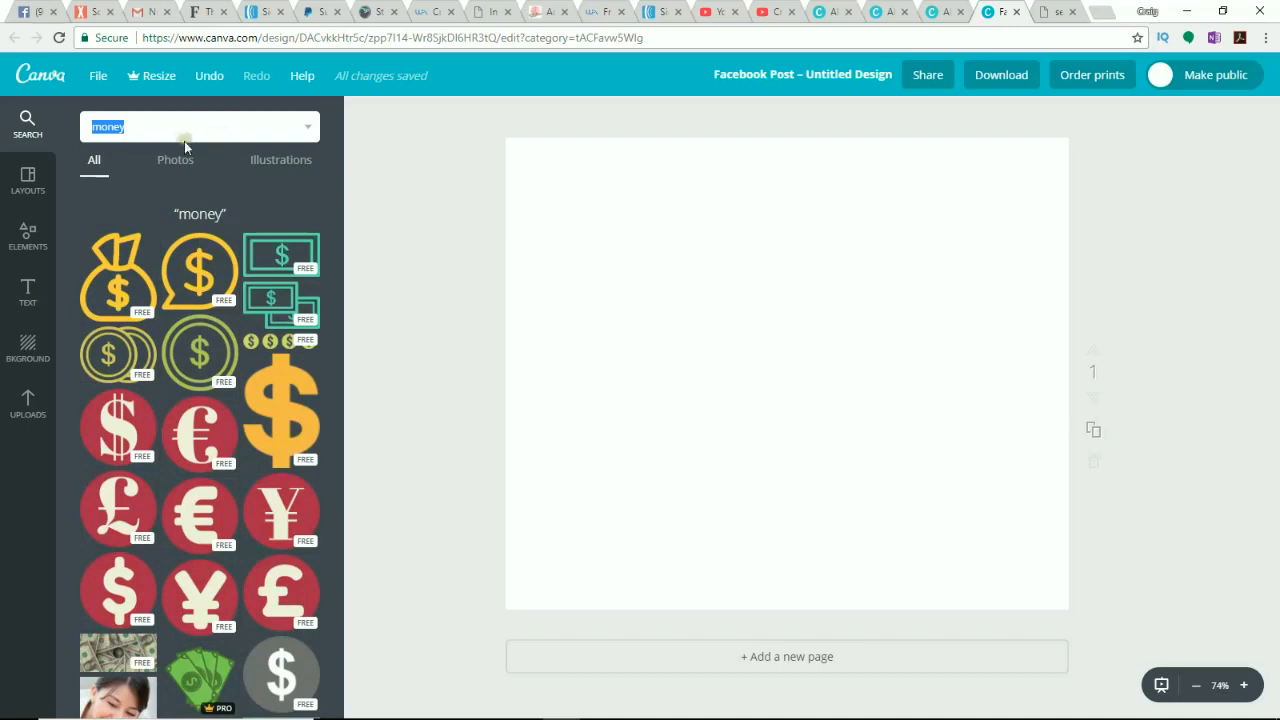
{"action": "left_click", "coordinate": [177, 160]}
{"action": "scroll", "coordinate": [206, 251], "scroll_direction": "down", "scroll_amount": 2}
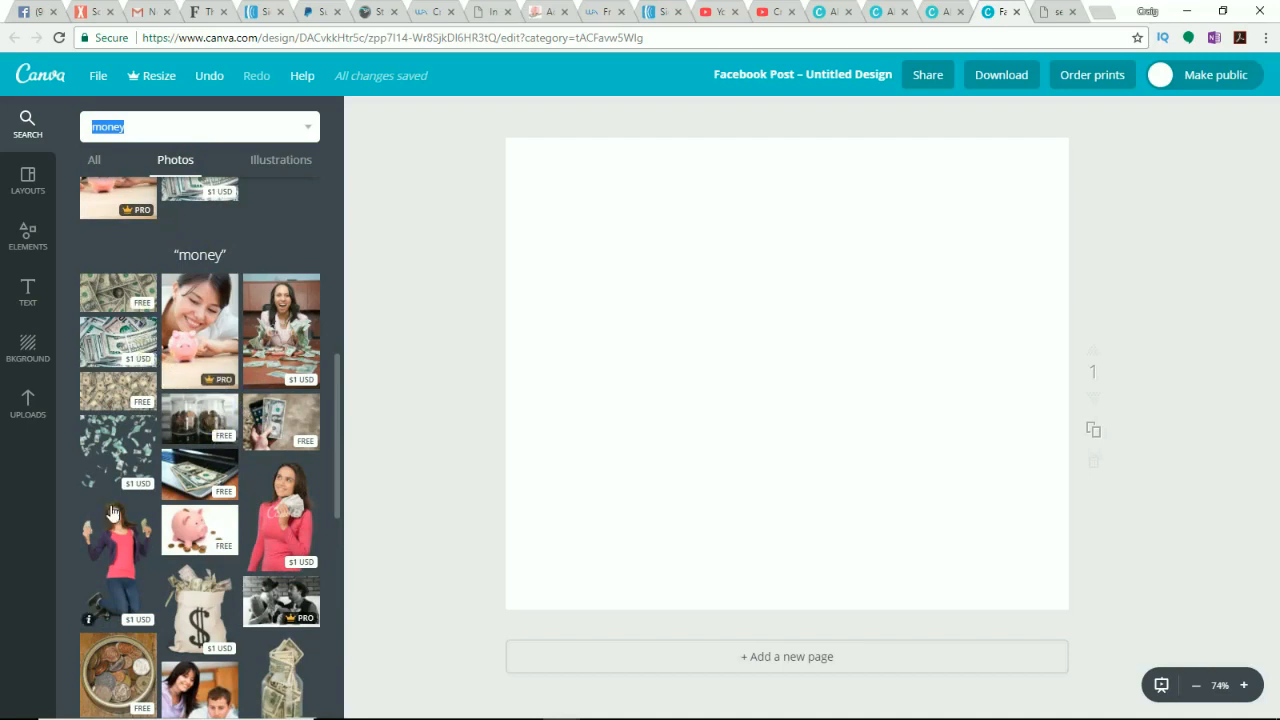
{"action": "scroll", "coordinate": [113, 514], "scroll_direction": "down", "scroll_amount": 2}
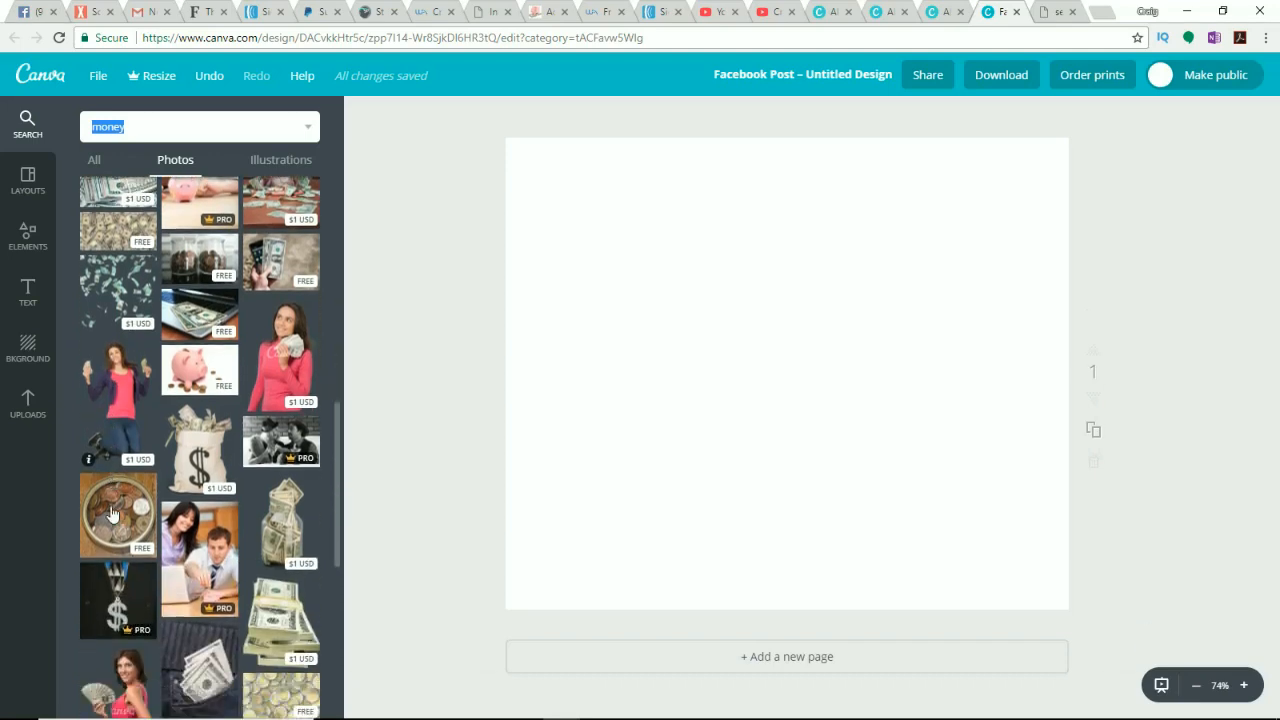
{"action": "scroll", "coordinate": [113, 514], "scroll_direction": "down", "scroll_amount": 2}
{"action": "scroll", "coordinate": [120, 480], "scroll_direction": "up", "scroll_amount": 4}
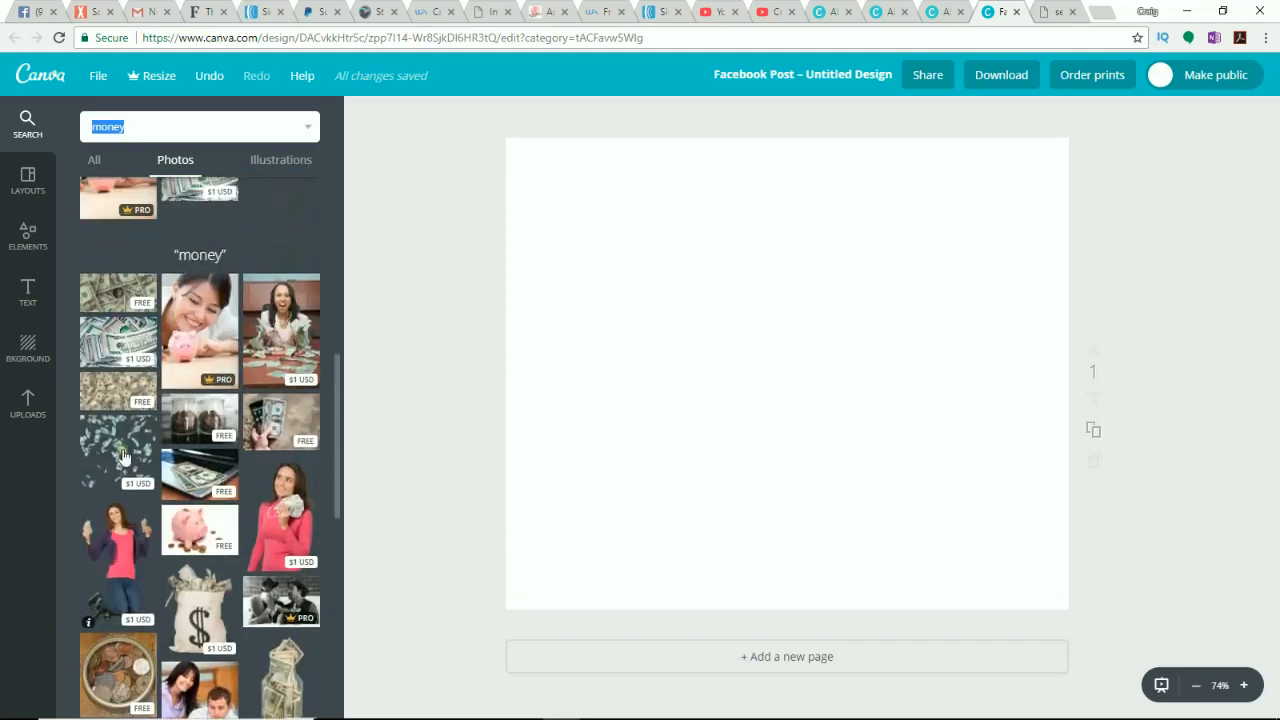
{"action": "left_click", "coordinate": [115, 298]}
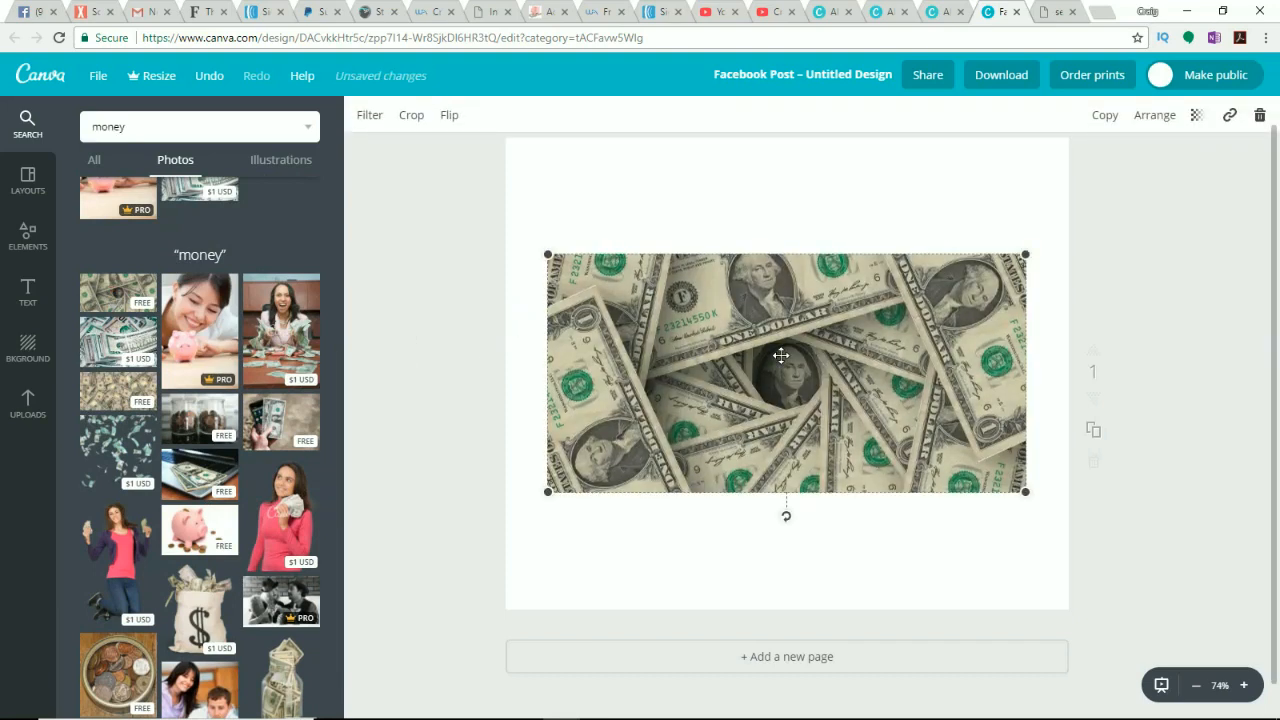
{"action": "key", "text": "Delete"}
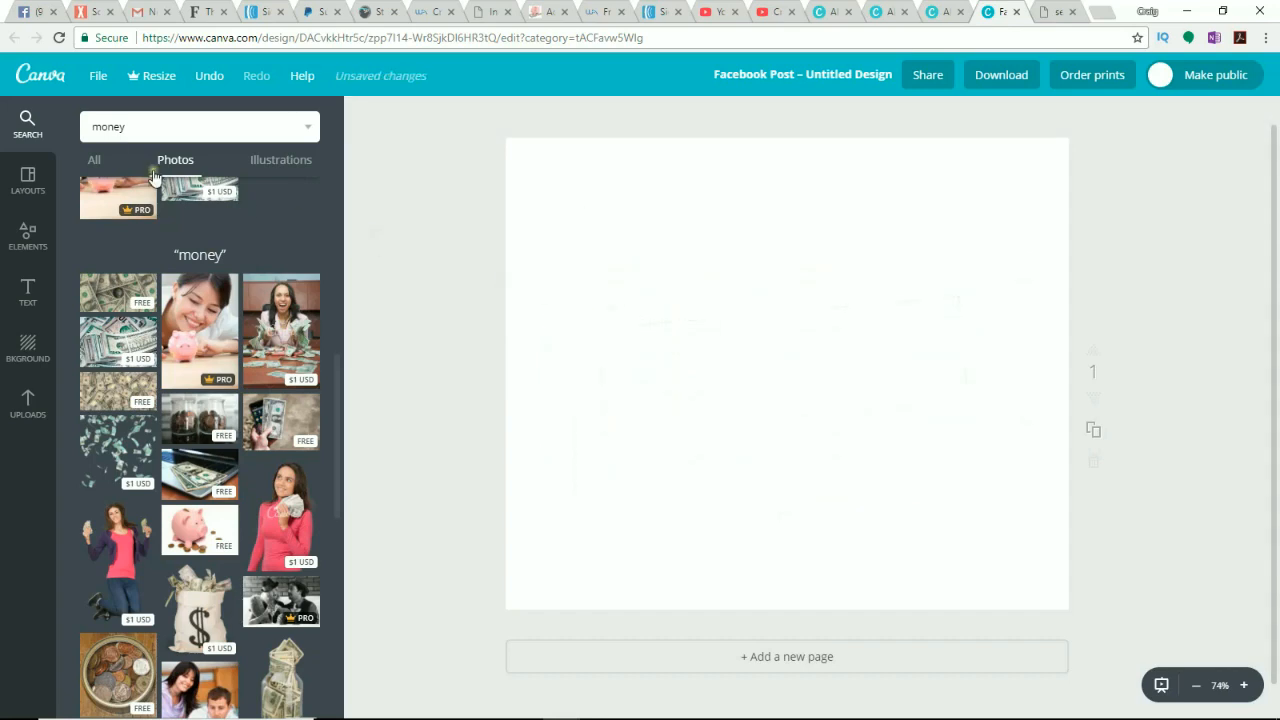
Step: Search photos for cell phone and insert the photo of a black phone lying on a table
{"action": "double_click", "coordinate": [130, 128]}
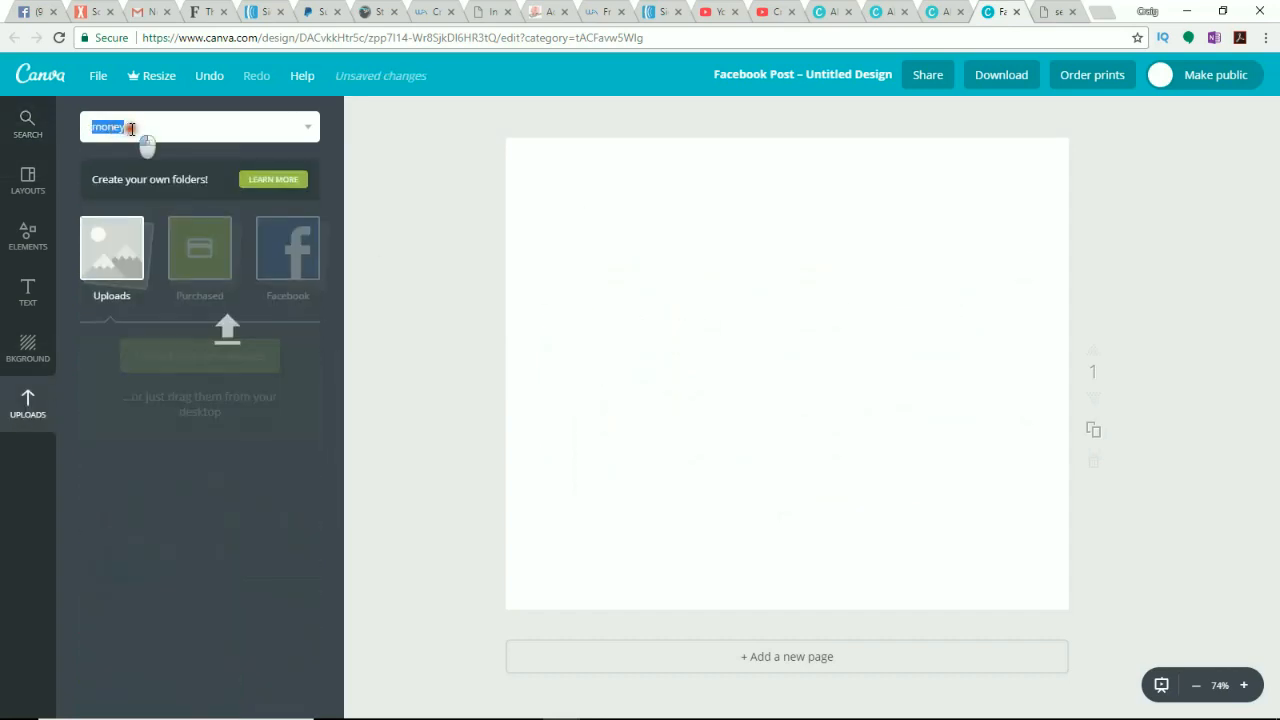
{"action": "left_click_drag", "start_coordinate": [131, 128], "coordinate": [90, 128]}
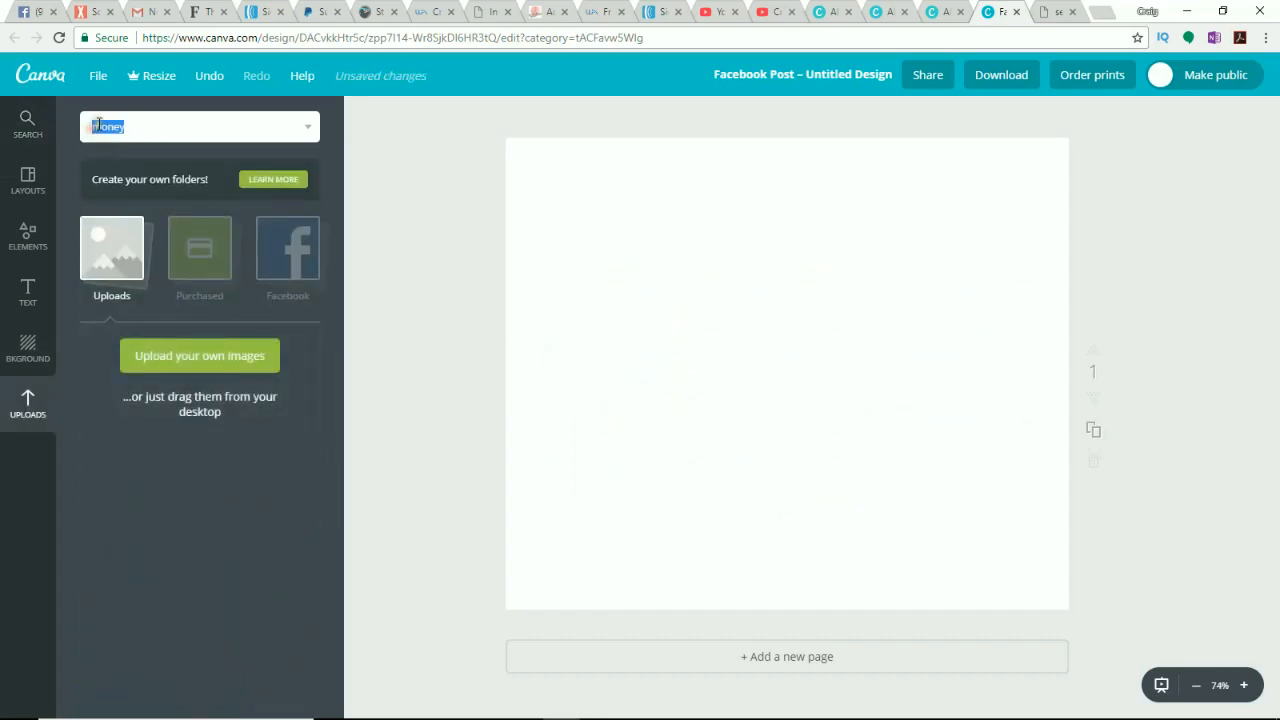
{"action": "type", "text": "c"}
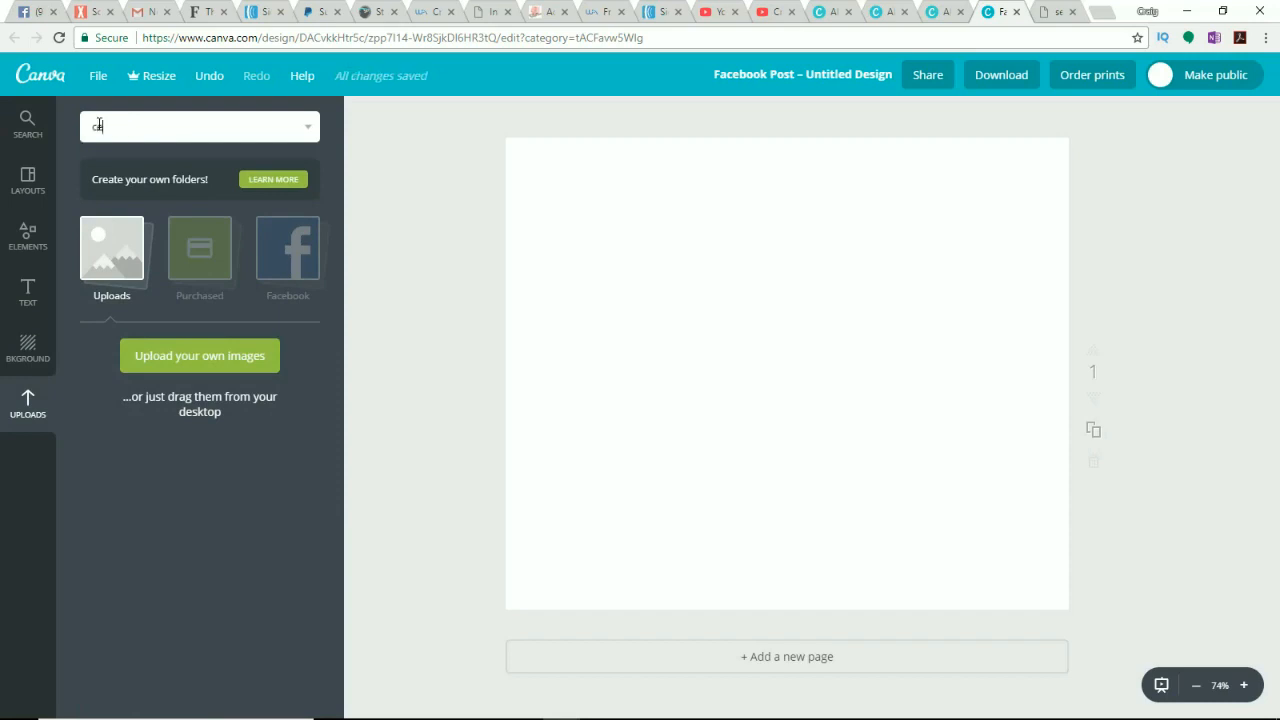
{"action": "type", "text": "ell phone"}
{"action": "key", "text": "Return"}
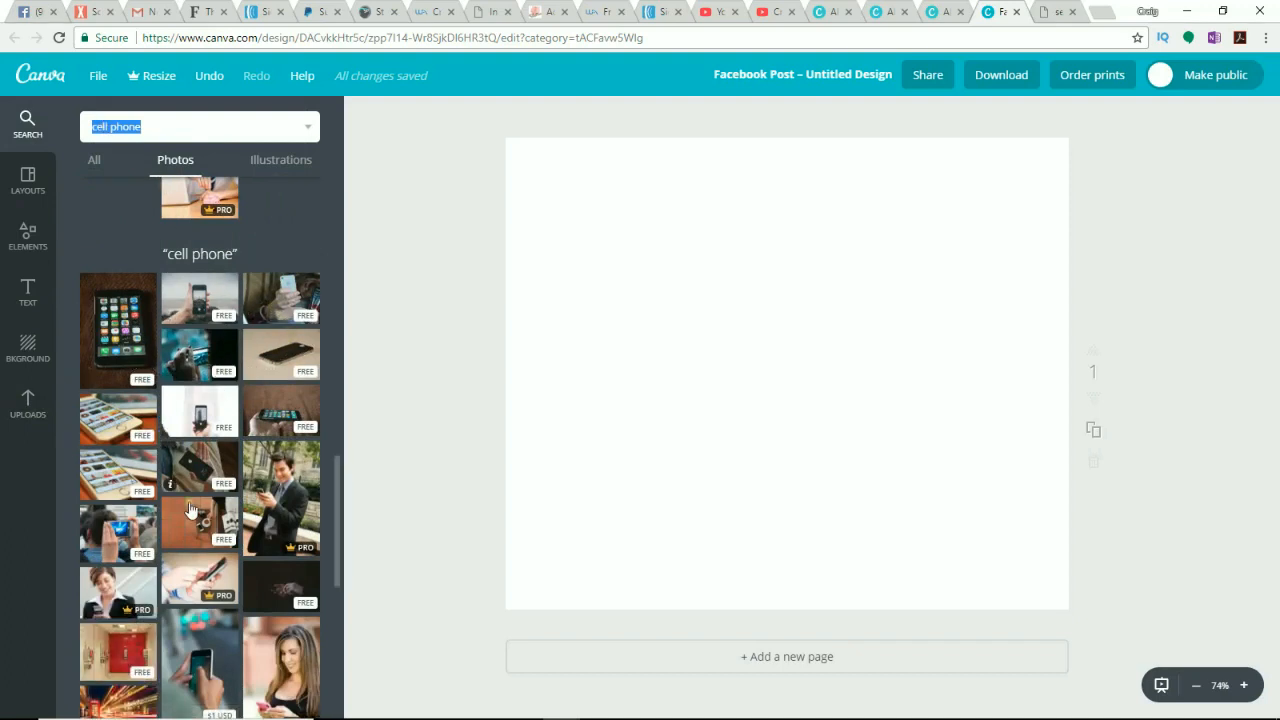
{"action": "scroll", "coordinate": [197, 521], "scroll_direction": "down", "scroll_amount": 3}
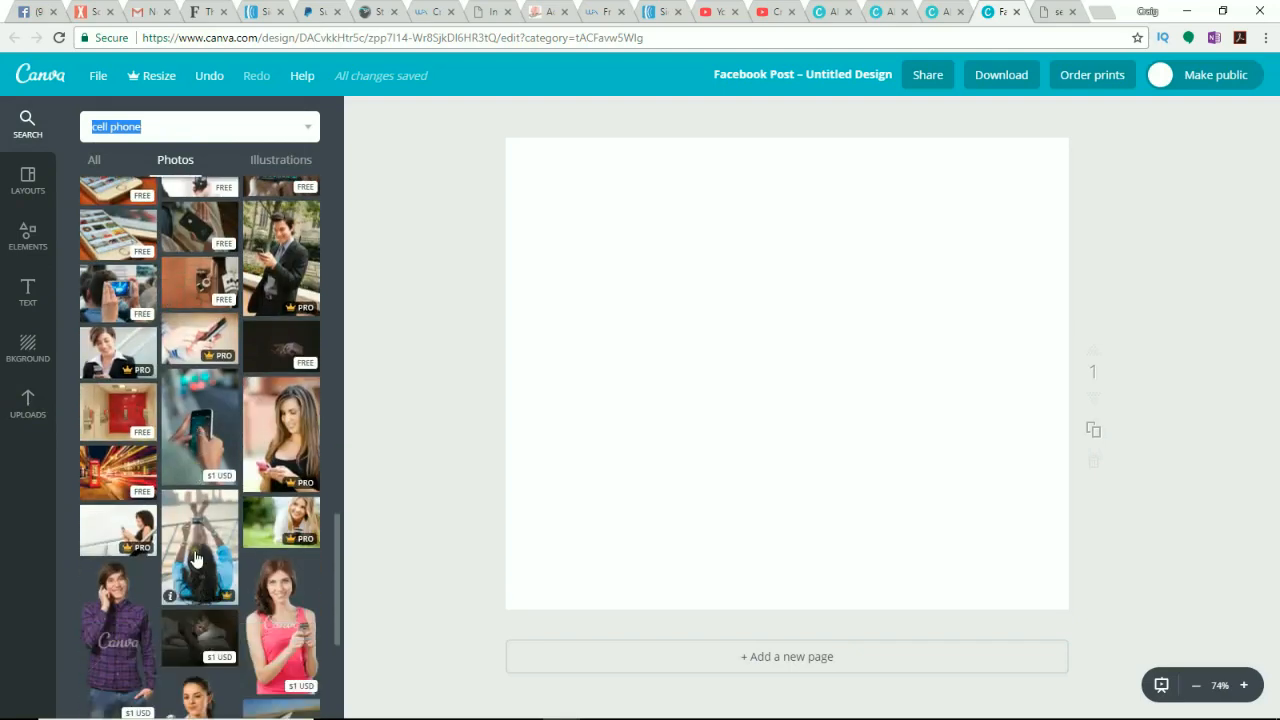
{"action": "scroll", "coordinate": [196, 545], "scroll_direction": "down", "scroll_amount": 3}
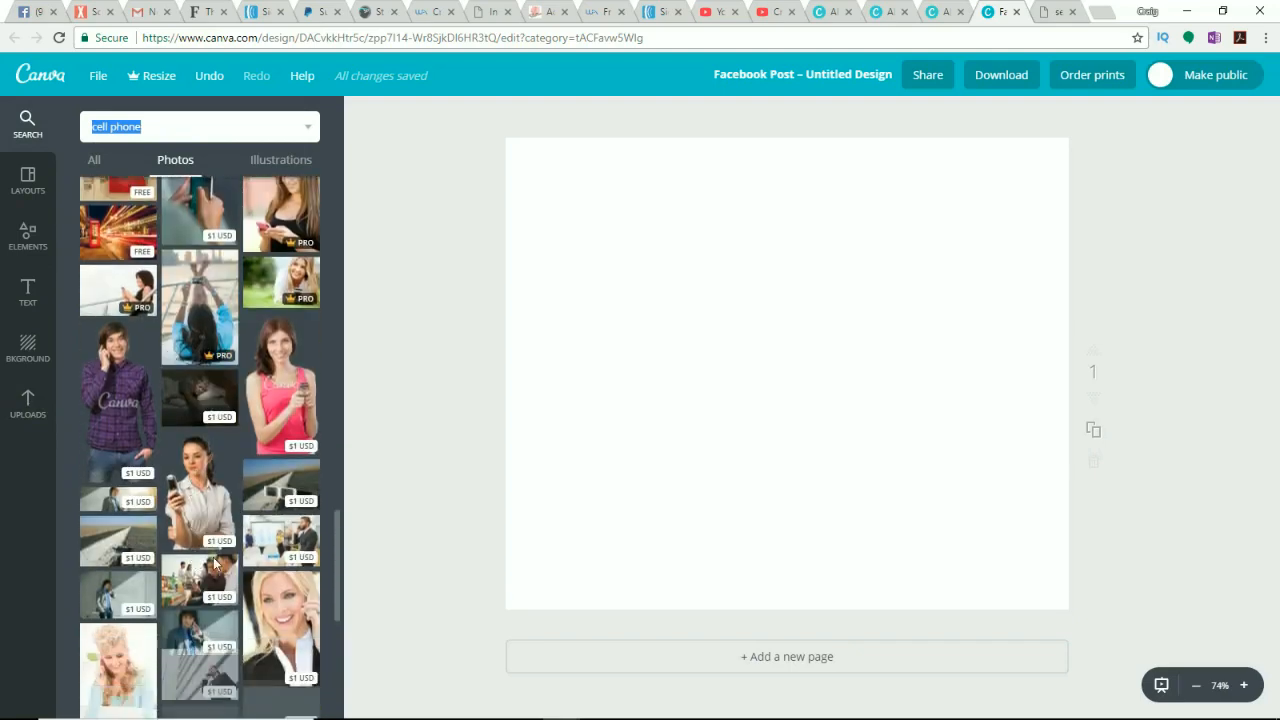
{"action": "scroll", "coordinate": [210, 545], "scroll_direction": "down", "scroll_amount": 5}
{"action": "scroll", "coordinate": [220, 532], "scroll_direction": "up", "scroll_amount": 1}
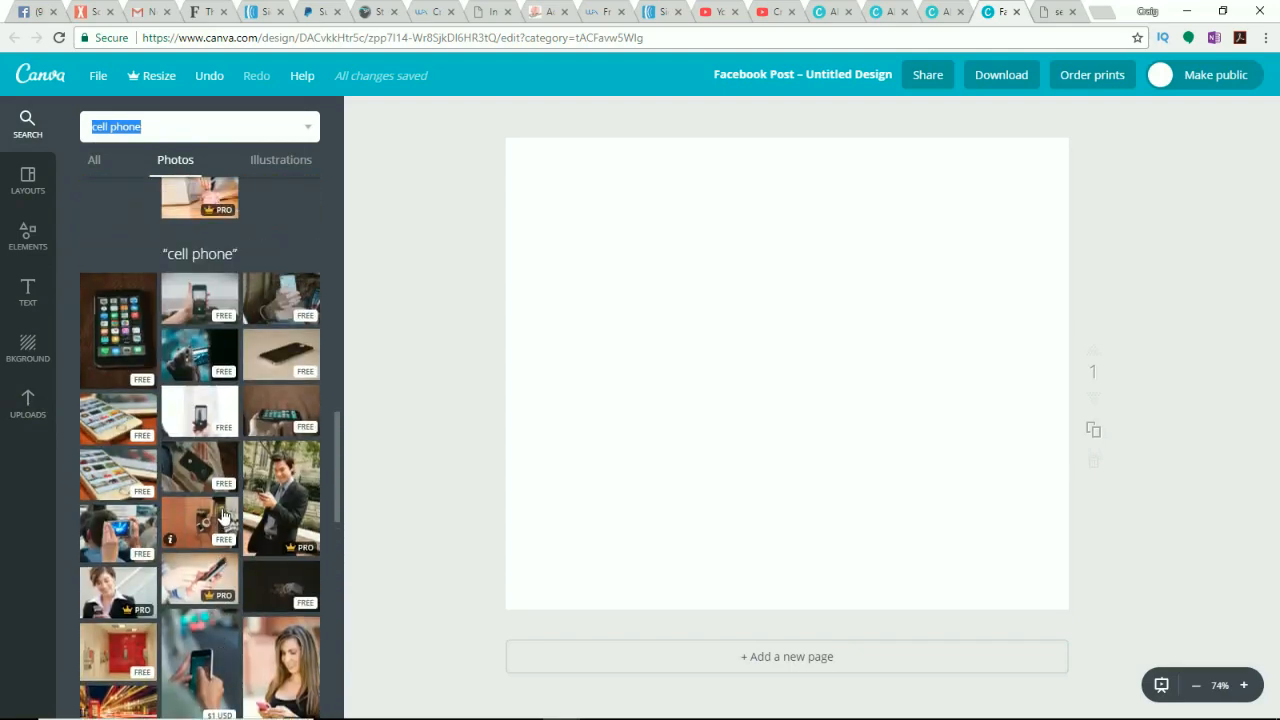
{"action": "left_click", "coordinate": [295, 358]}
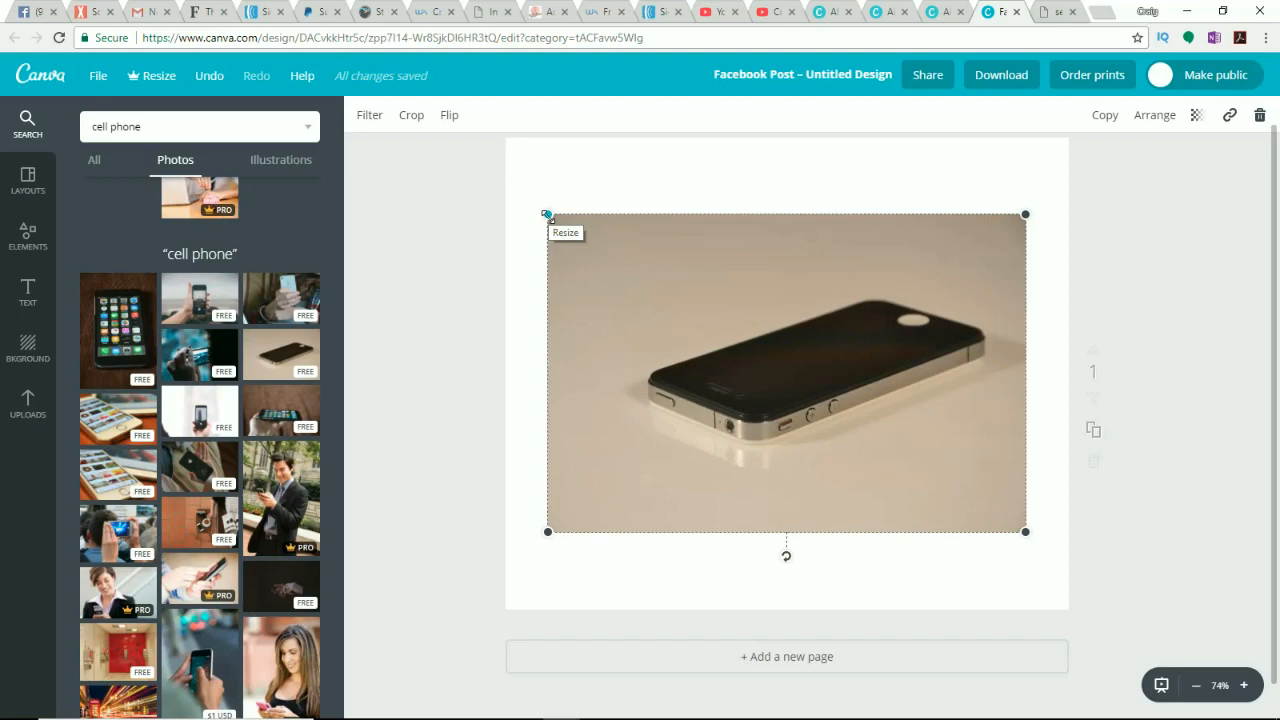
Step: Enlarge the phone photo to fill the whole canvas as the background and reposition it
{"action": "left_click_drag", "start_coordinate": [547, 215], "coordinate": [428, 146]}
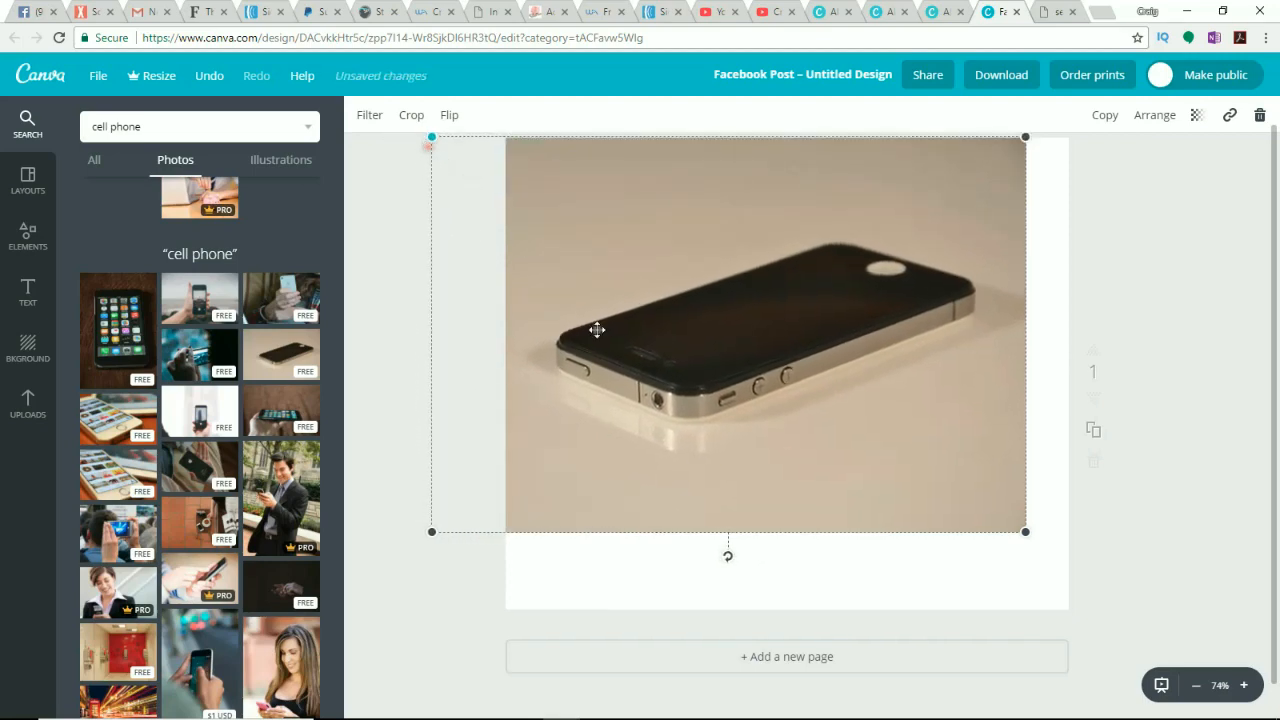
{"action": "left_click_drag", "start_coordinate": [1028, 537], "coordinate": [1128, 672]}
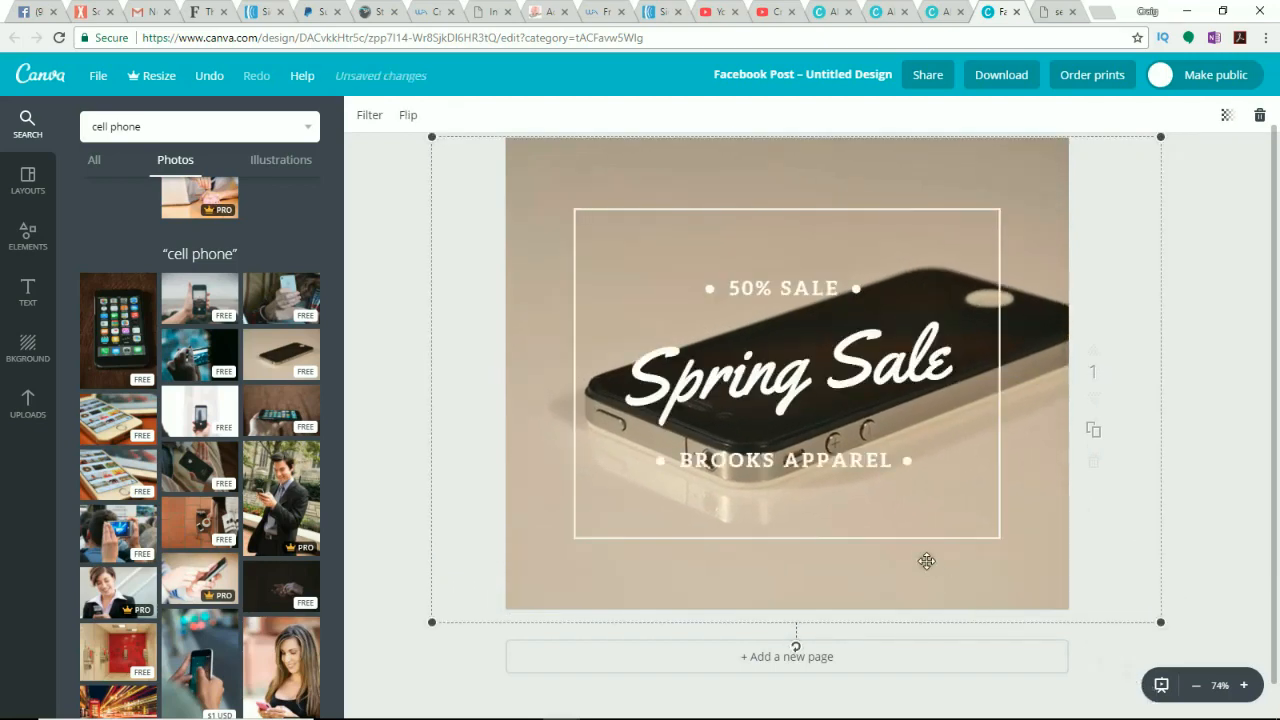
{"action": "left_click_drag", "start_coordinate": [926, 561], "coordinate": [879, 559]}
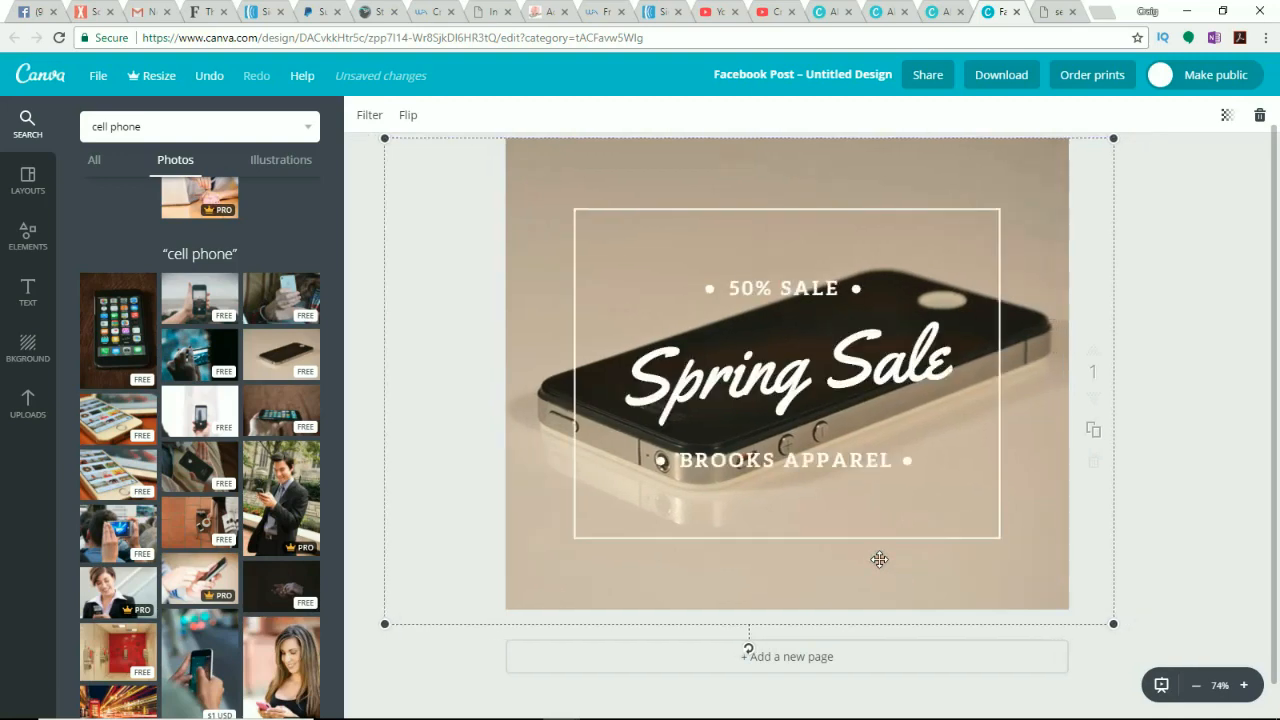
Step: Replace the "50% SALE" text with "WE BUY USED PHONES"
{"action": "left_click", "coordinate": [766, 287]}
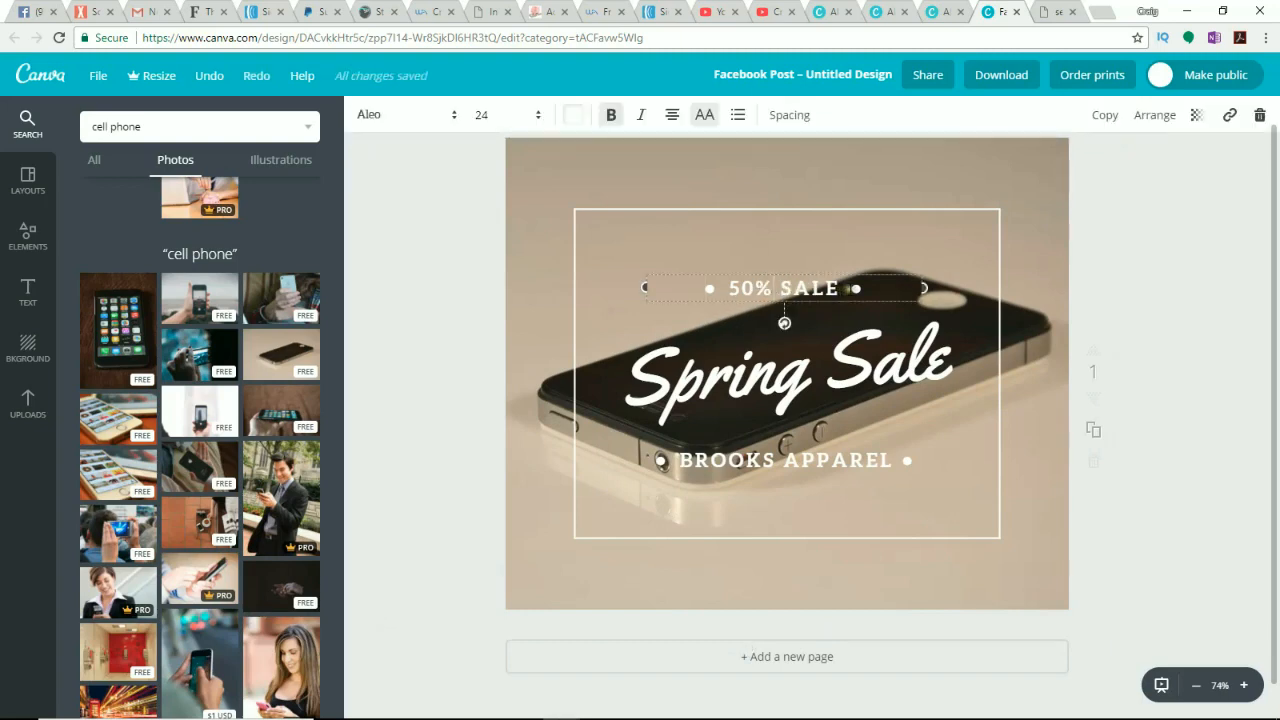
{"action": "left_click_drag", "start_coordinate": [845, 292], "coordinate": [731, 288]}
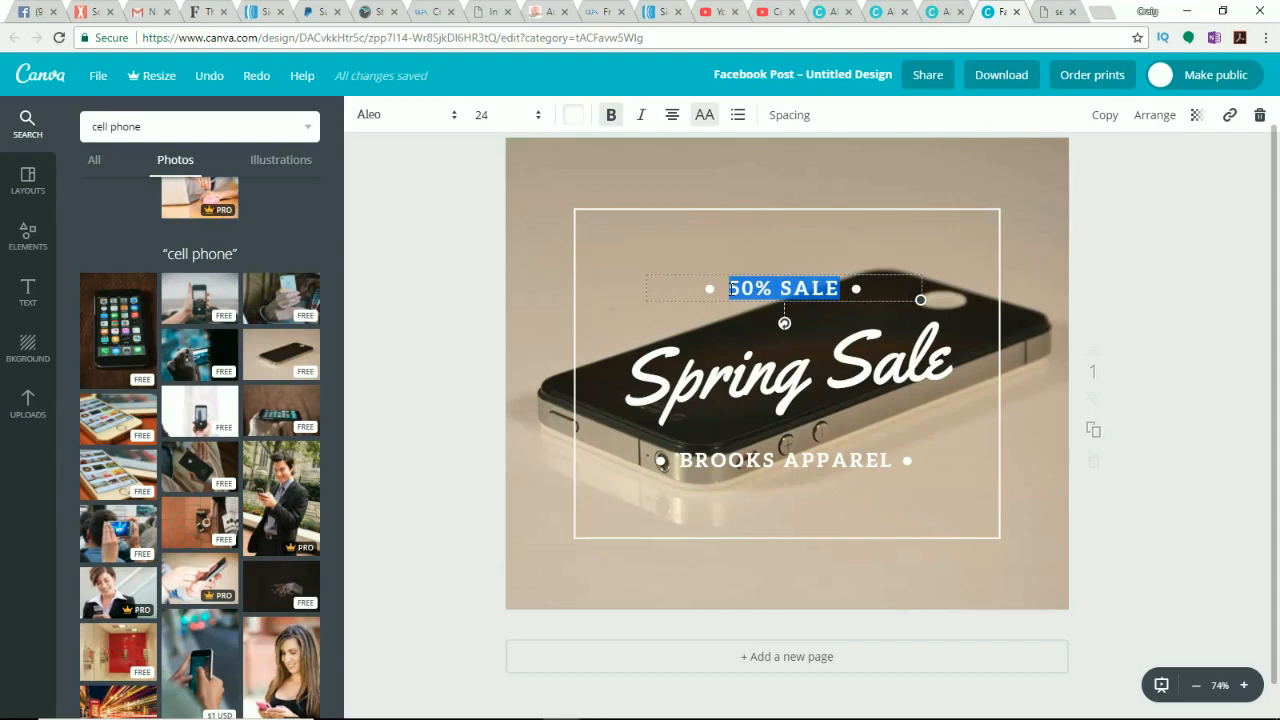
{"action": "type", "text": "ER"}
{"action": "key", "text": "BackSpace"}
{"action": "key", "text": "BackSpace"}
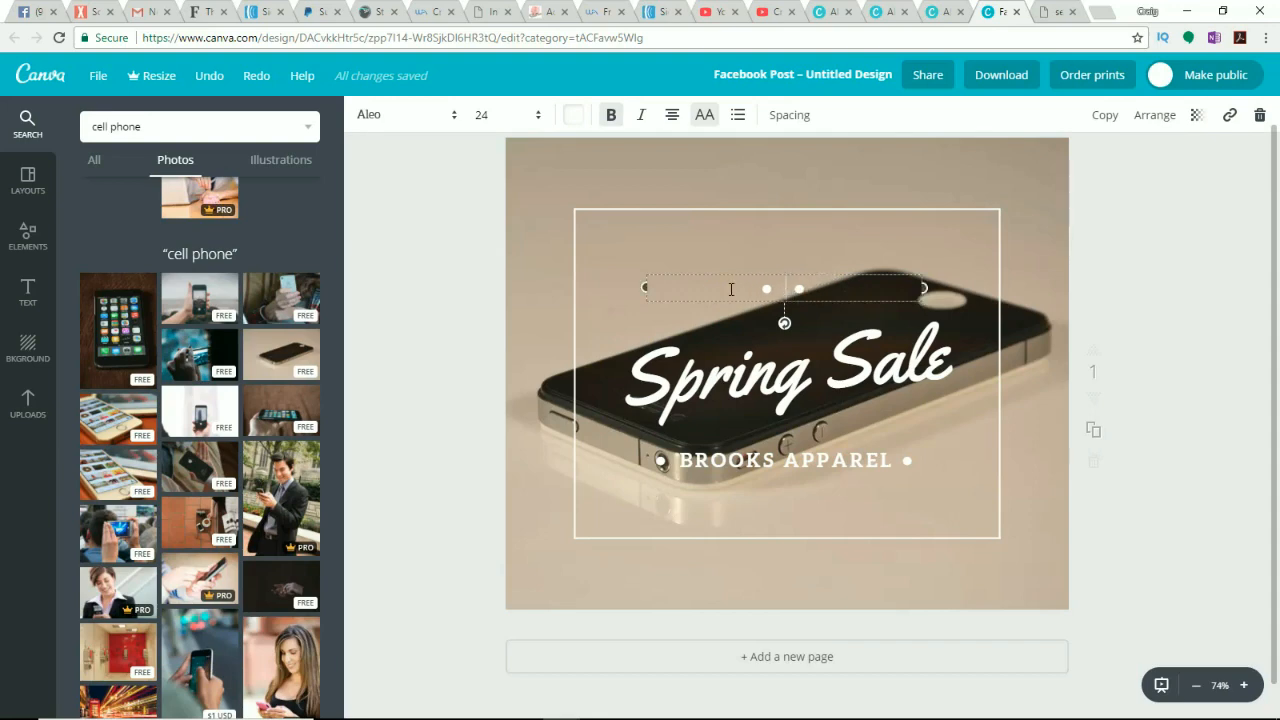
{"action": "type", "text": "ER"}
{"action": "key", "text": "BackSpace"}
{"action": "key", "text": "BackSpace"}
{"action": "type", "text": "WE BIU"}
{"action": "key", "text": "BackSpace"}
{"action": "key", "text": "BackSpace"}
{"action": "key", "text": "BackSpace"}
{"action": "key", "text": "BackSpace"}
{"action": "type", "text": "BUY SM"}
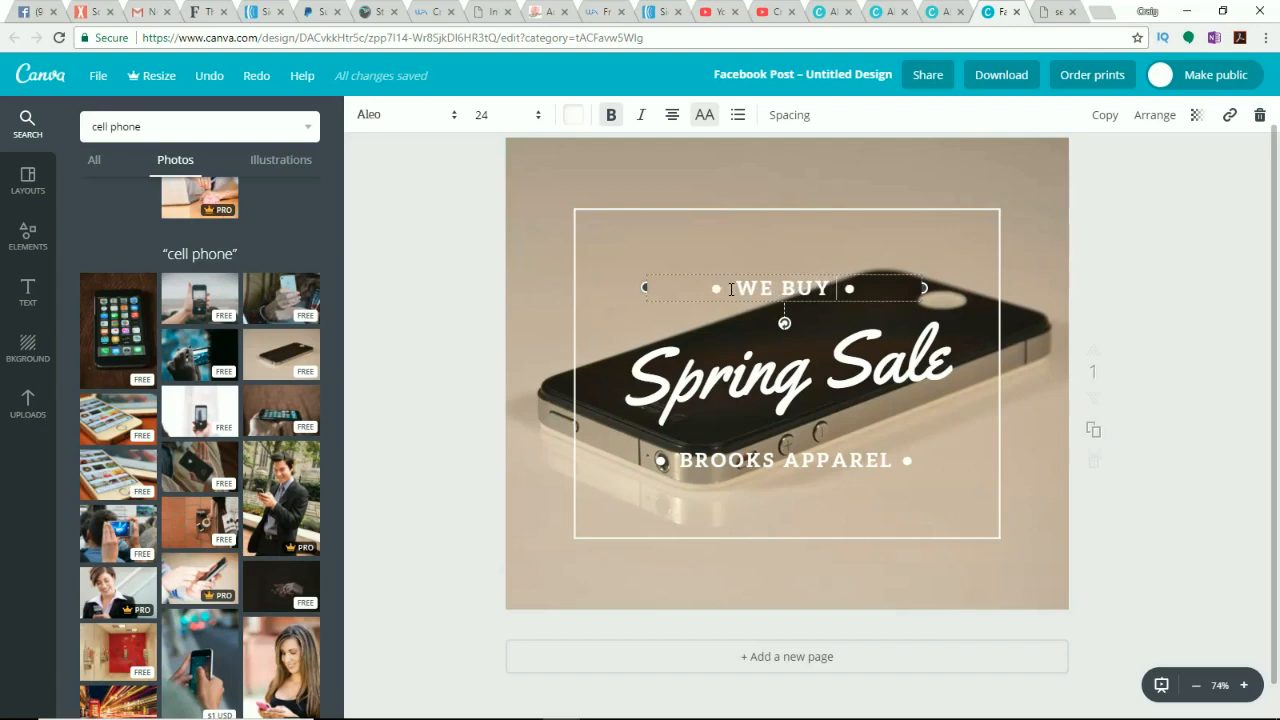
{"action": "type", "text": "AR"}
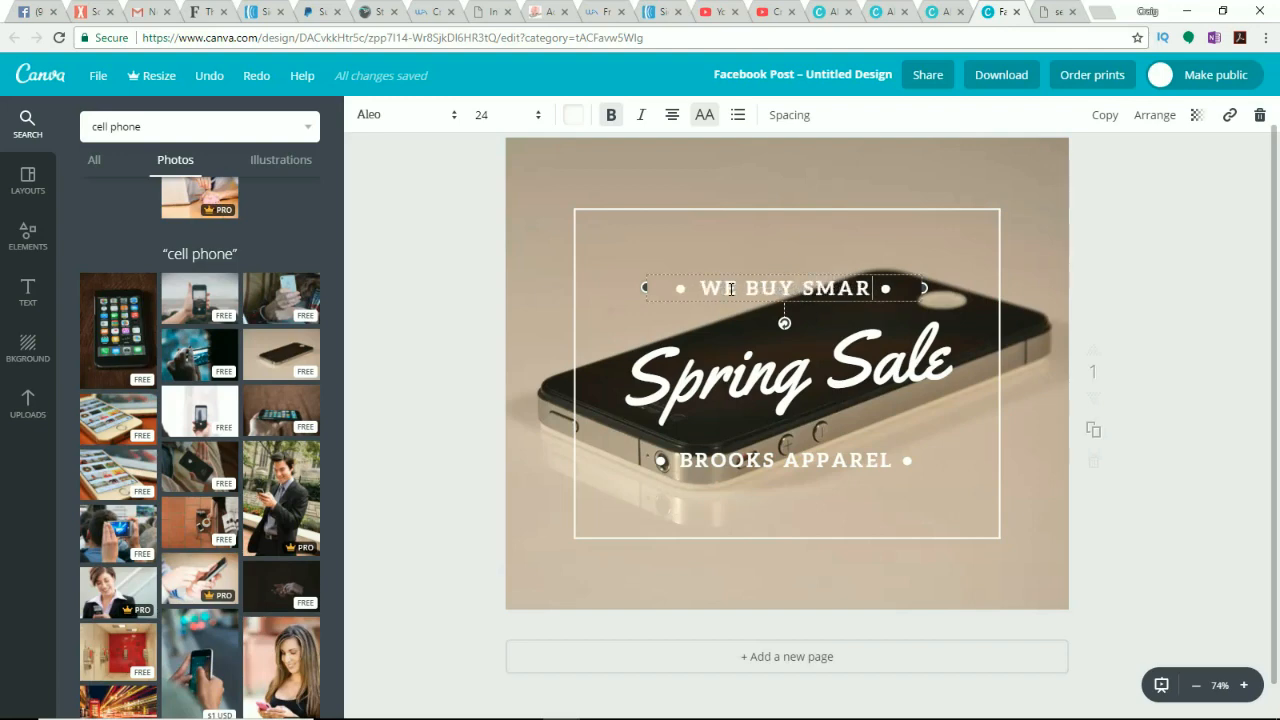
{"action": "key", "text": "BackSpace"}
{"action": "key", "text": "BackSpace"}
{"action": "key", "text": "BackSpace"}
{"action": "key", "text": "BackSpace"}
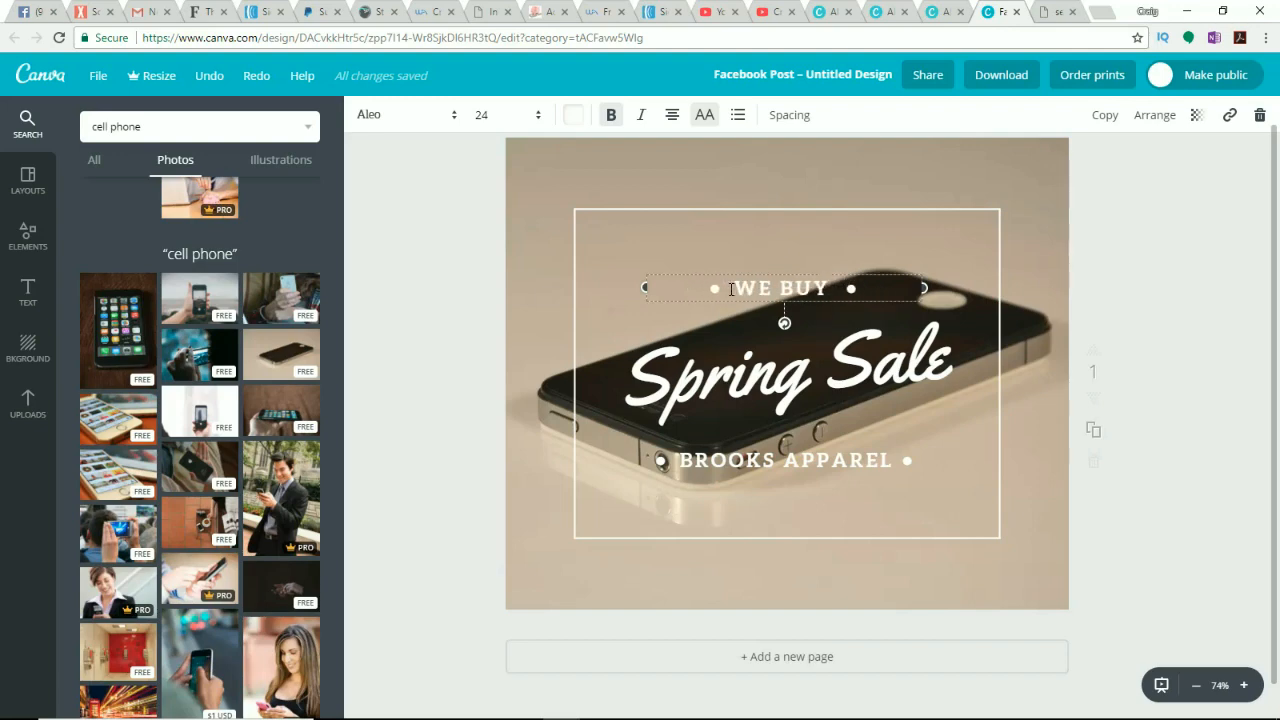
{"action": "type", "text": "U"}
{"action": "type", "text": "SED PHONE"}
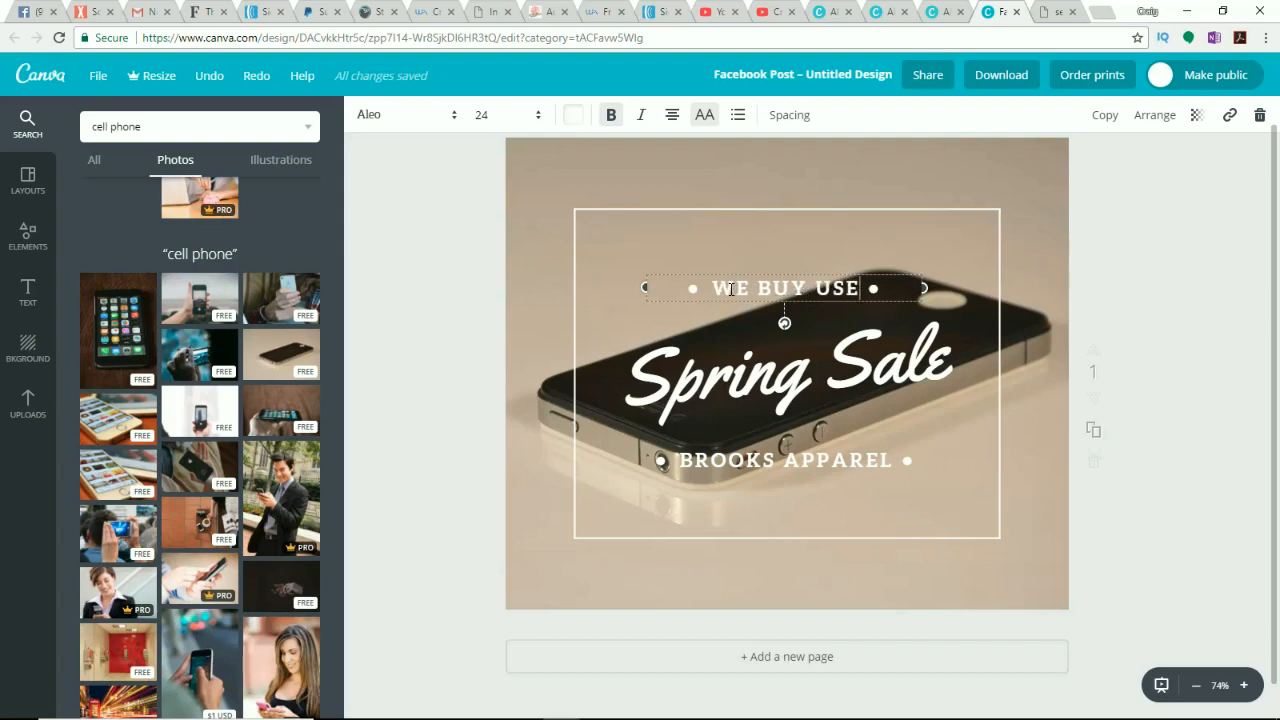
{"action": "type", "text": "S"}
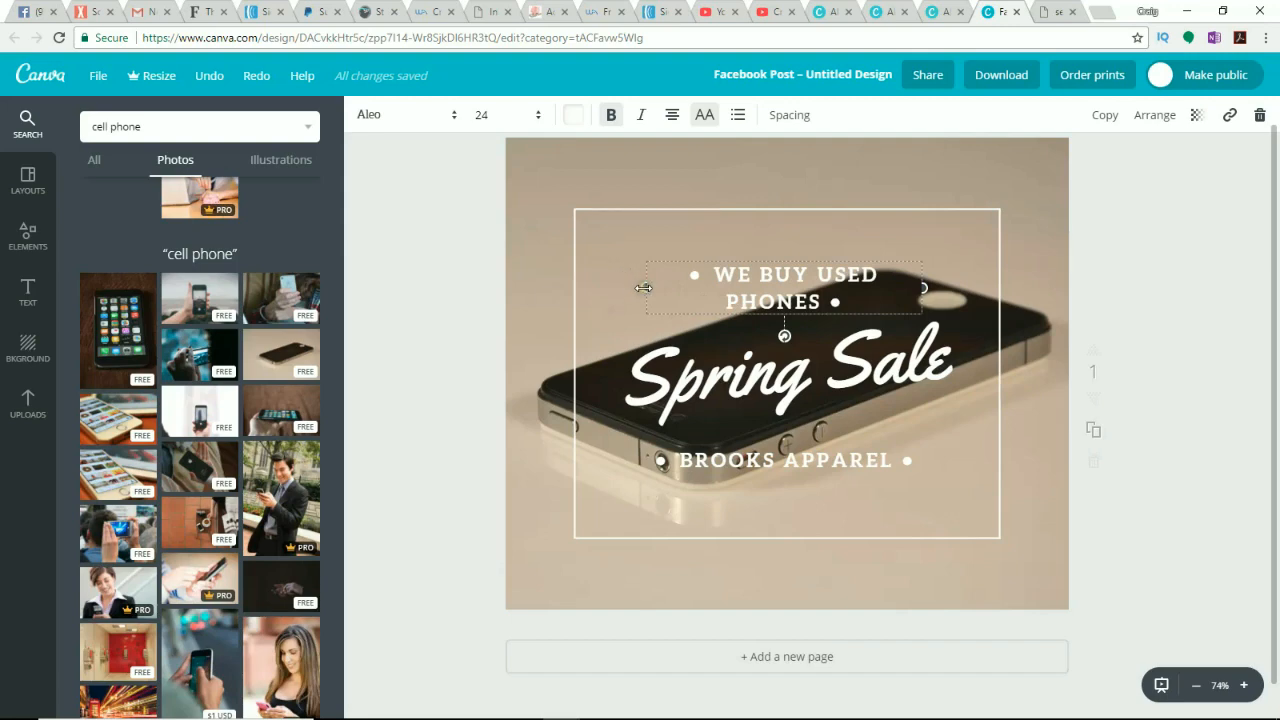
Step: Widen the WE BUY USED PHONES text box and set its font size to 32
{"action": "left_click_drag", "start_coordinate": [643, 288], "coordinate": [613, 288]}
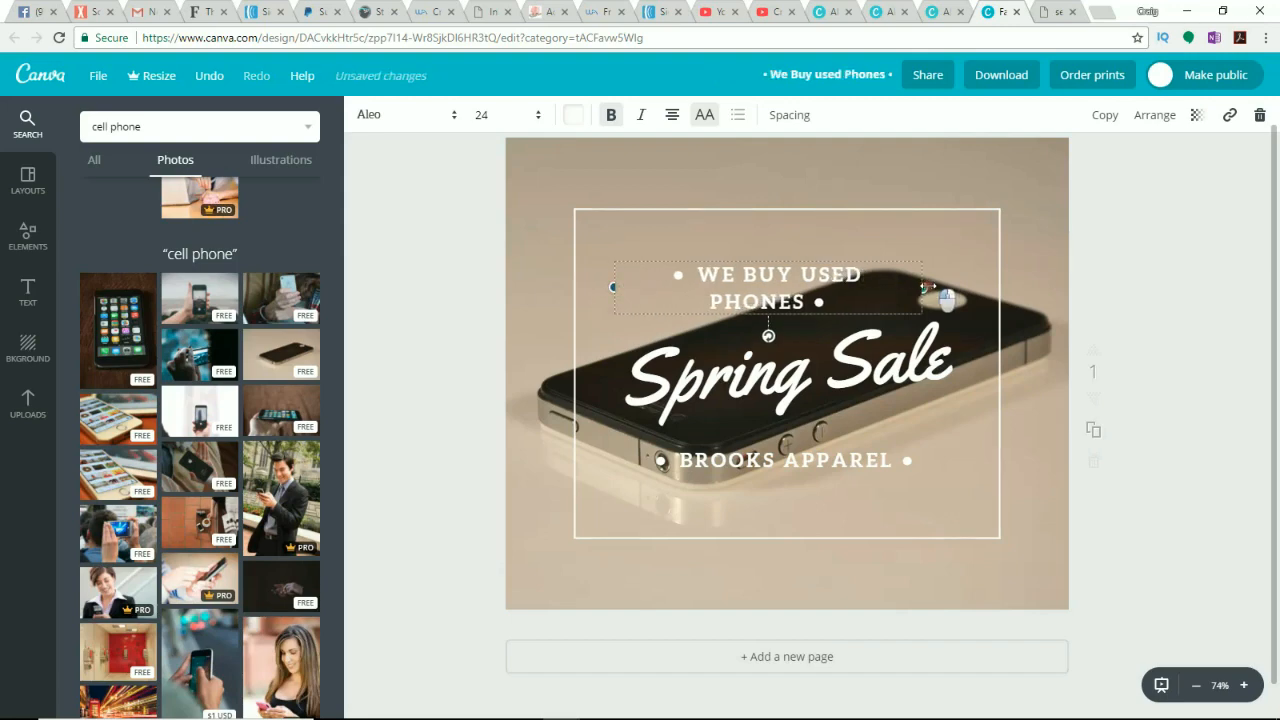
{"action": "left_click_drag", "start_coordinate": [926, 287], "coordinate": [654, 288]}
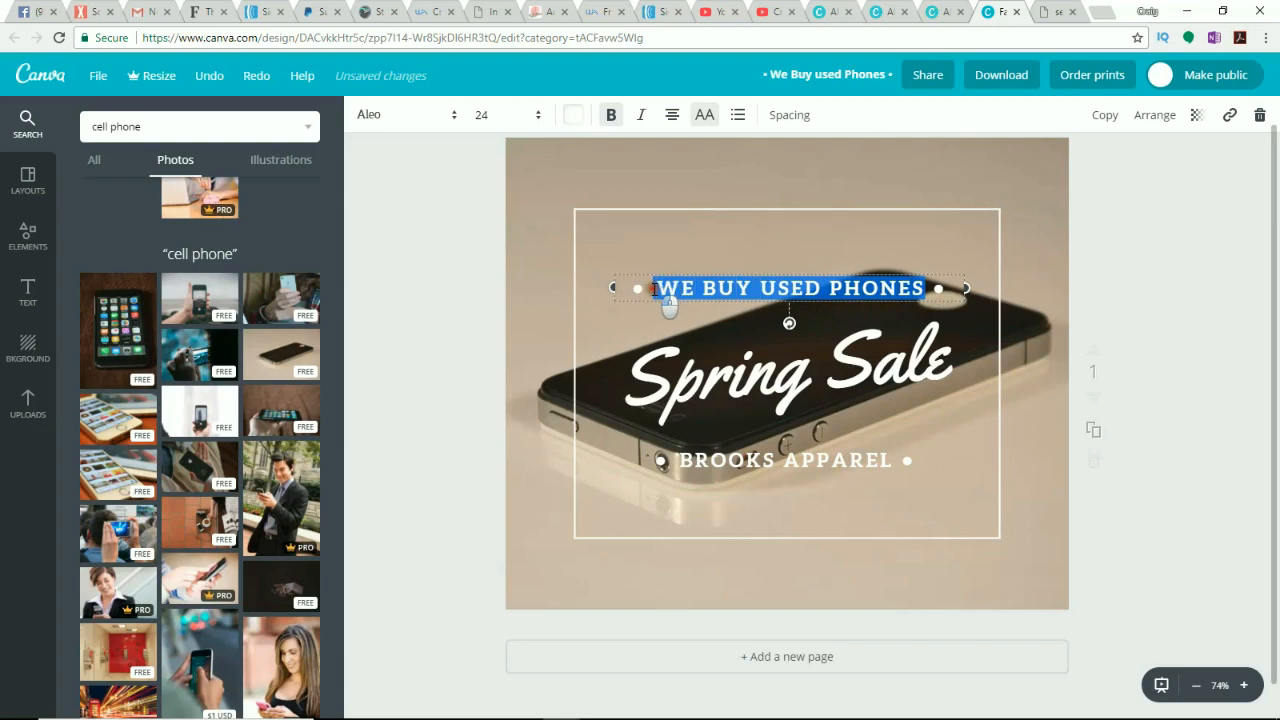
{"action": "left_click", "coordinate": [535, 115]}
{"action": "left_click", "coordinate": [485, 372]}
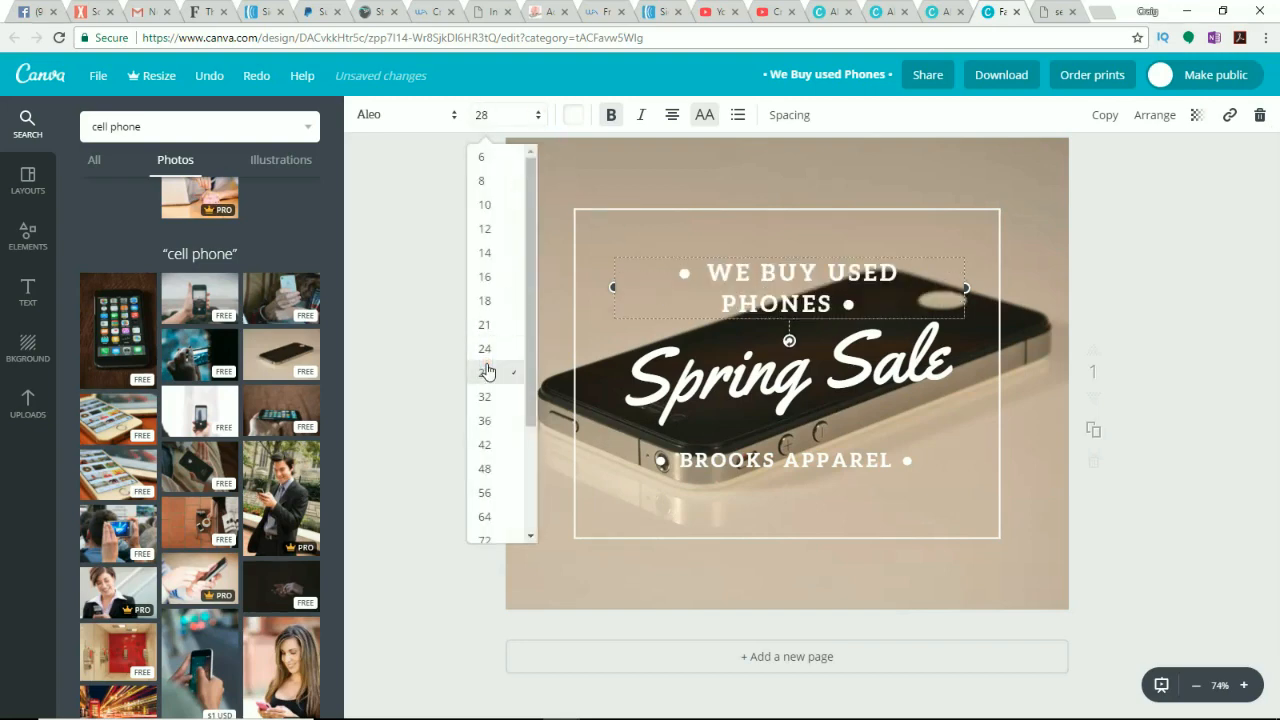
{"action": "left_click", "coordinate": [538, 115]}
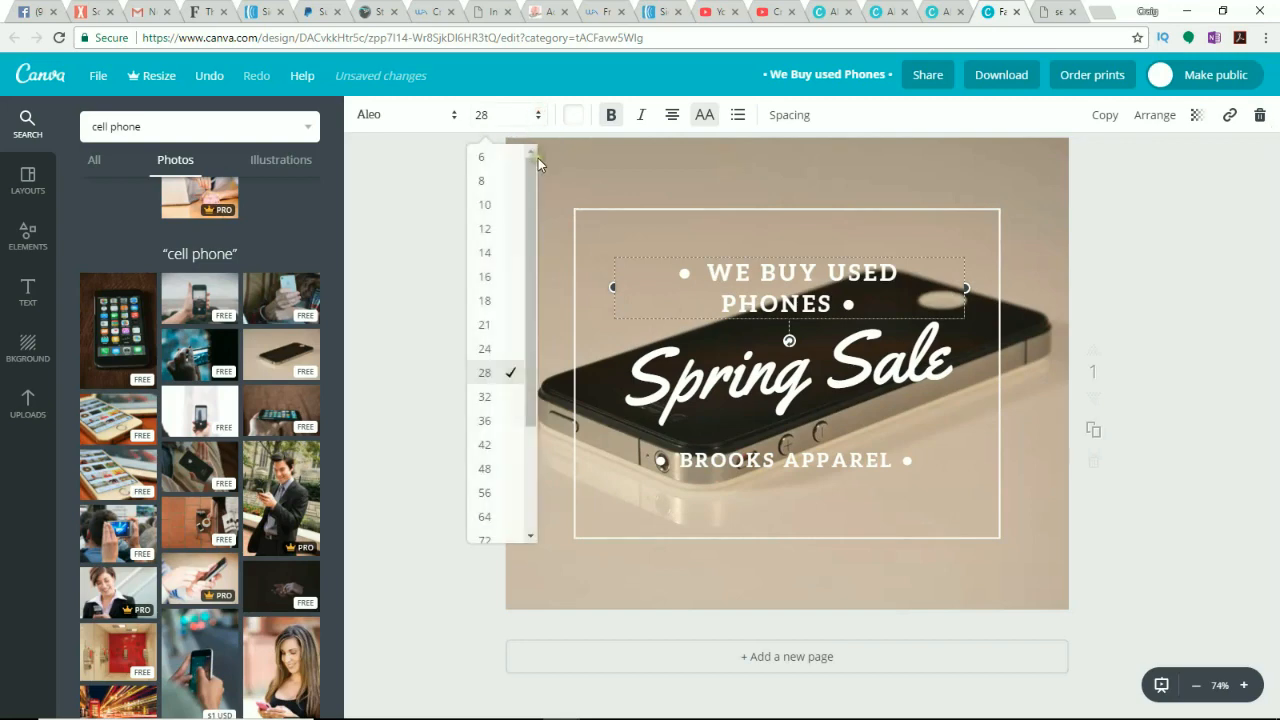
{"action": "left_click", "coordinate": [488, 397]}
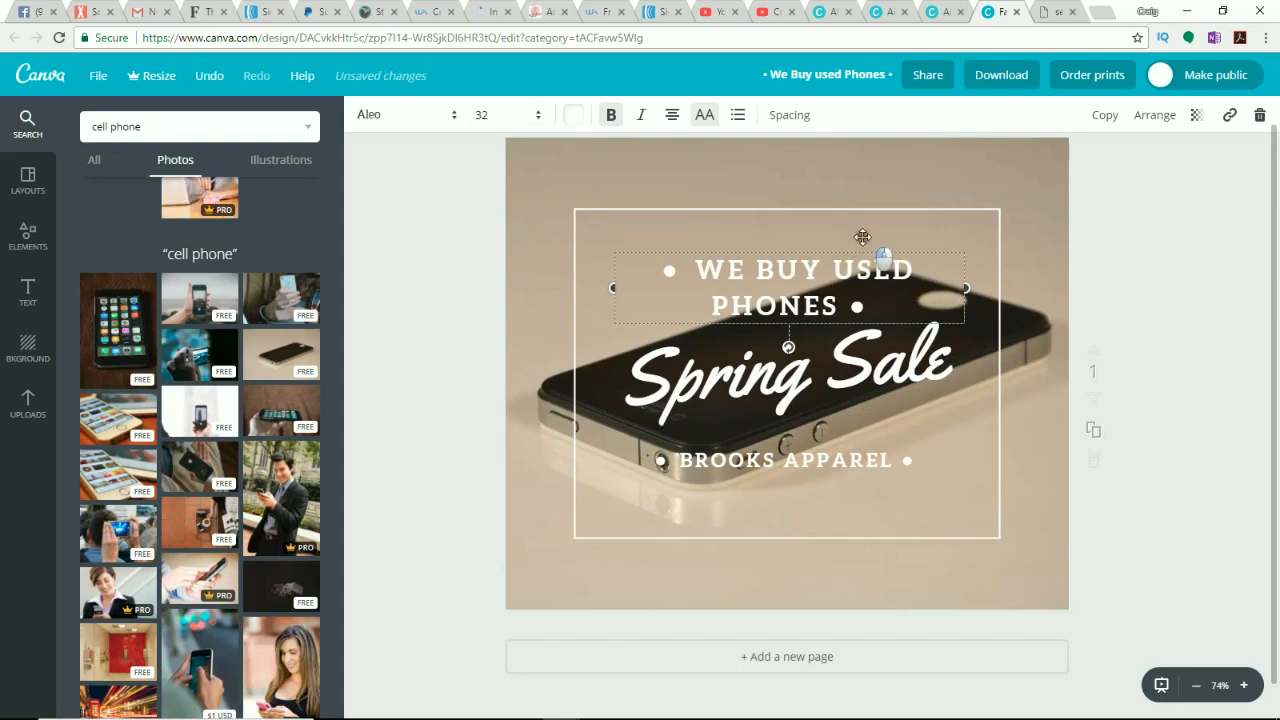
Step: Stretch the WE BUY USED PHONES box onto a single line and move it up near the frame's top edge
{"action": "left_click_drag", "start_coordinate": [852, 250], "coordinate": [855, 212]}
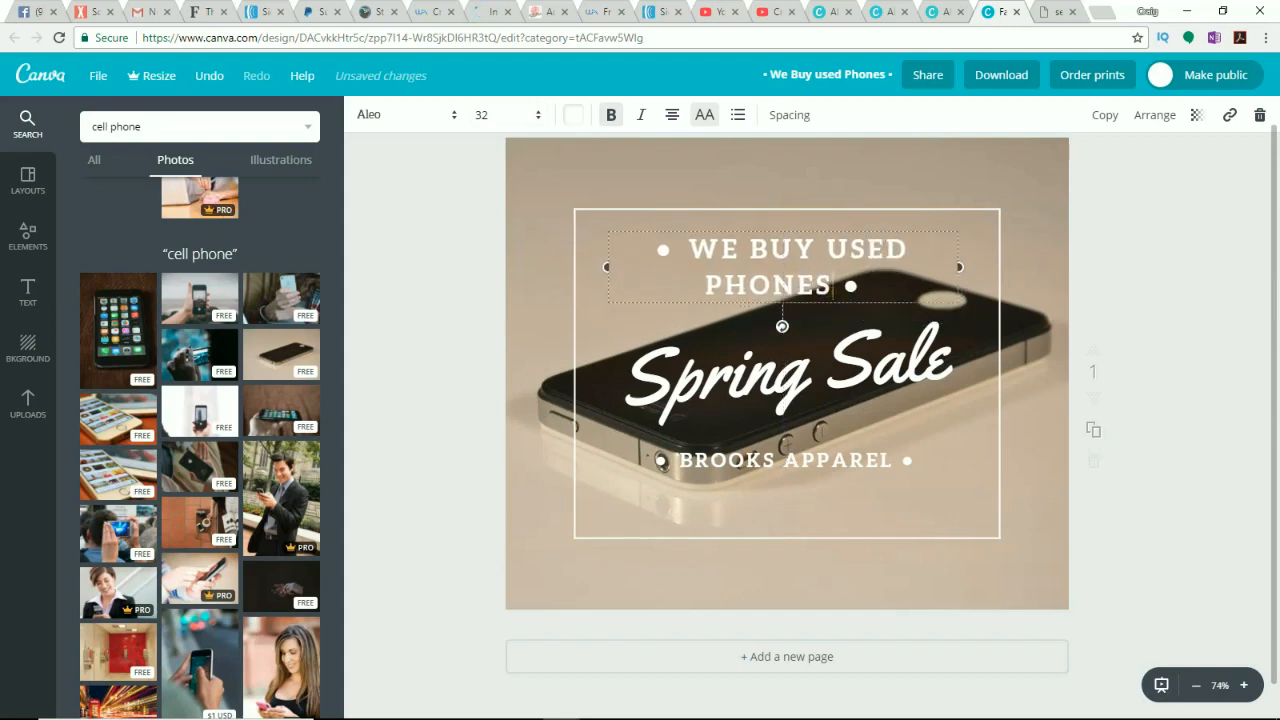
{"action": "left_click_drag", "start_coordinate": [834, 288], "coordinate": [688, 250]}
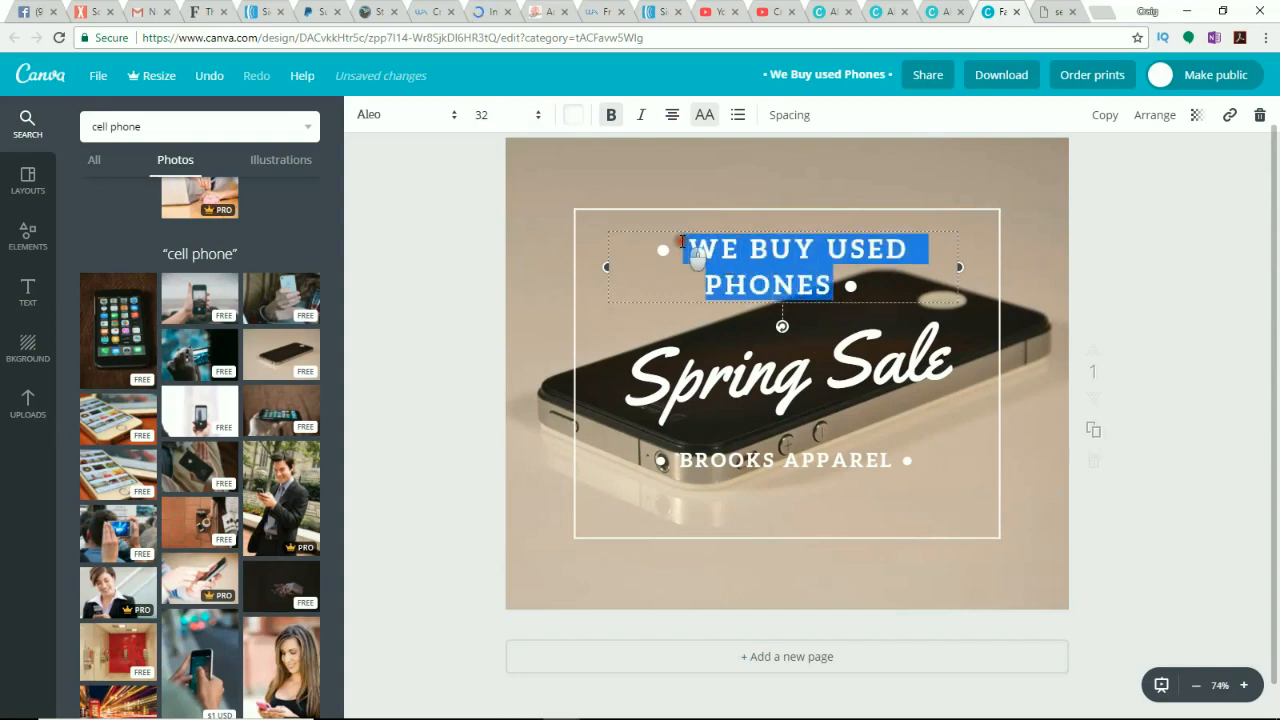
{"action": "left_click", "coordinate": [672, 116]}
{"action": "left_click", "coordinate": [840, 298]}
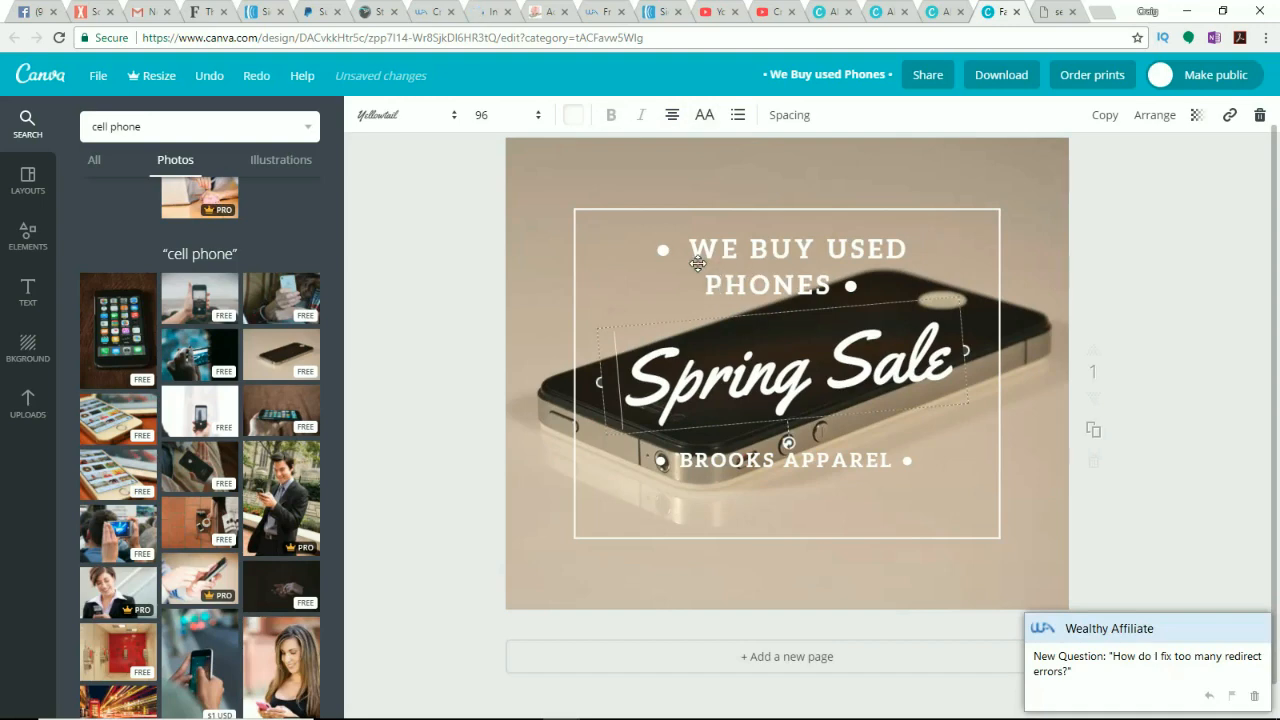
{"action": "left_click", "coordinate": [695, 261]}
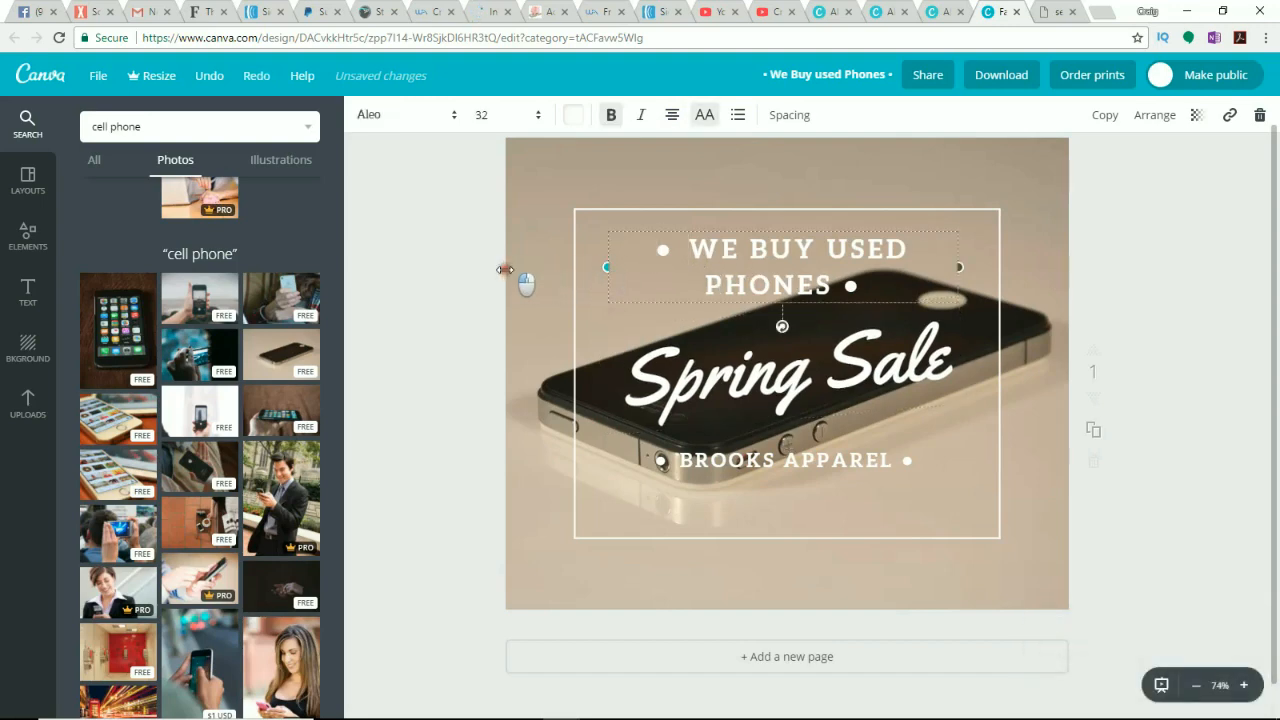
{"action": "mouse_move", "coordinate": [505, 270]}
{"action": "left_mouse_down"}
{"action": "mouse_move", "coordinate": [491, 272]}
{"action": "mouse_move", "coordinate": [515, 267]}
{"action": "left_mouse_up"}
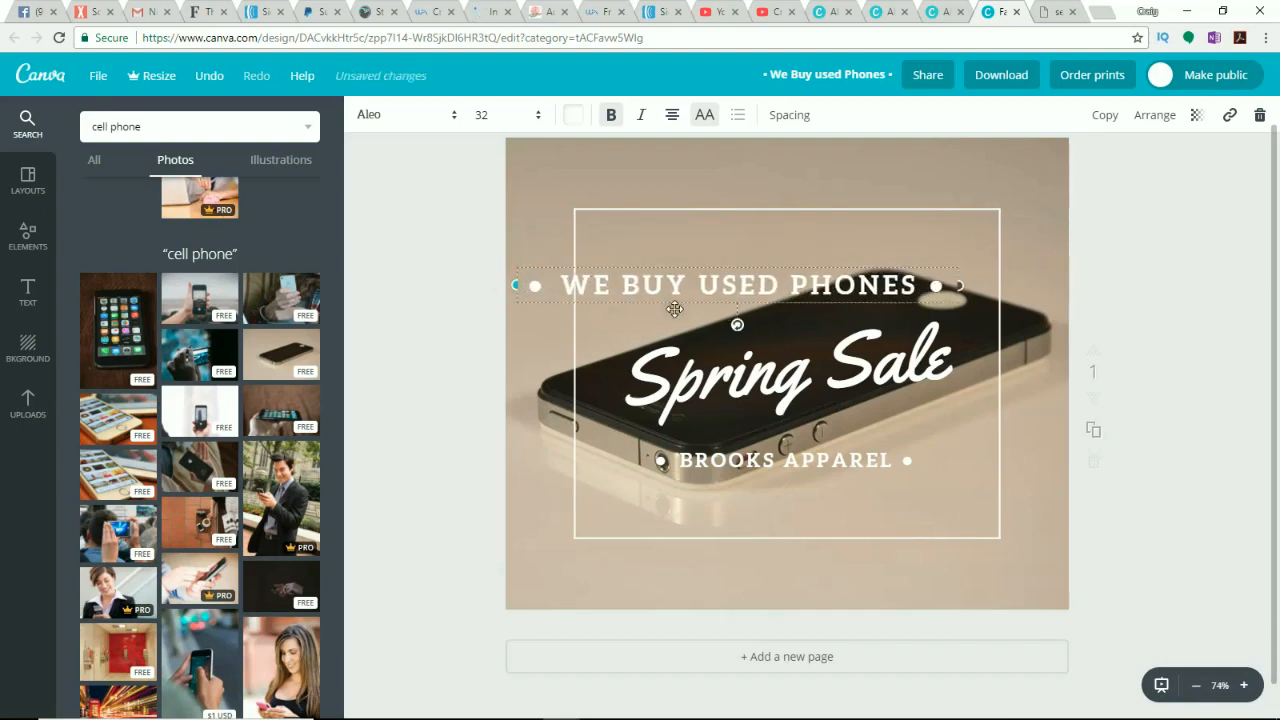
{"action": "left_click_drag", "start_coordinate": [689, 320], "coordinate": [709, 345]}
{"action": "left_click_drag", "start_coordinate": [747, 290], "coordinate": [787, 262]}
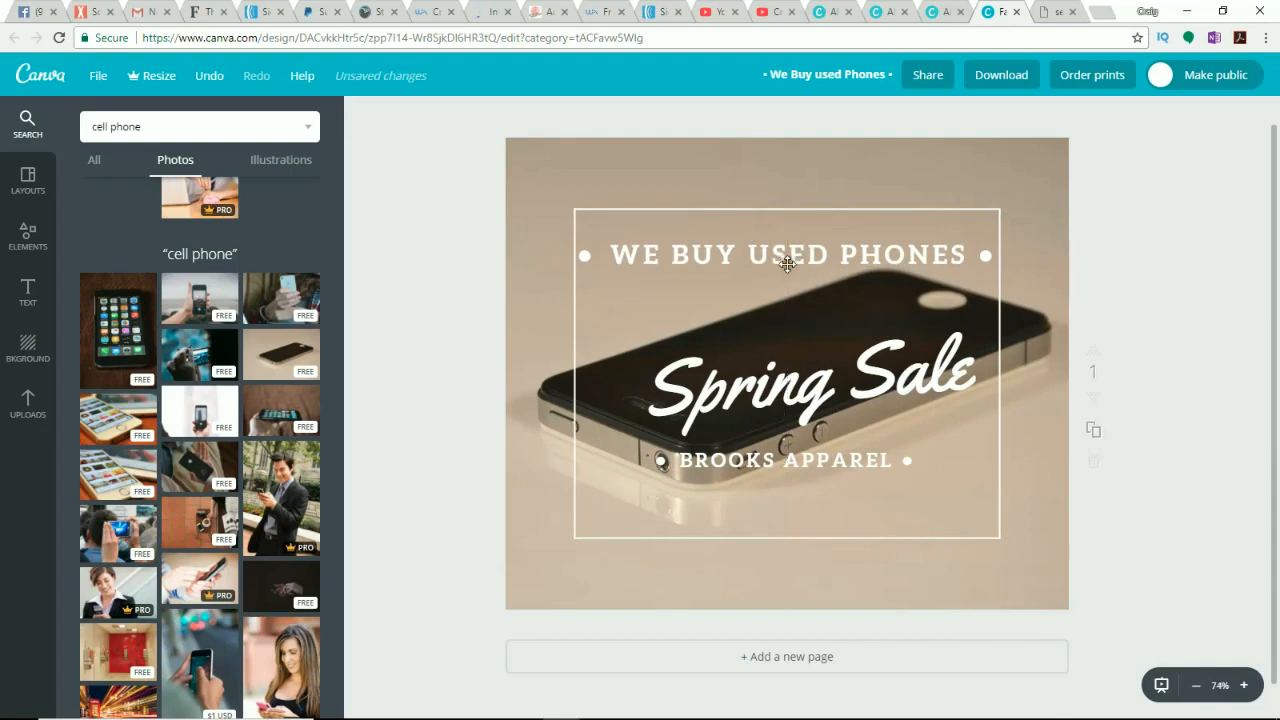
Step: Replace the "Spring Sale" script text with "For Cash!" and nudge it slightly upward
{"action": "left_click", "coordinate": [826, 374]}
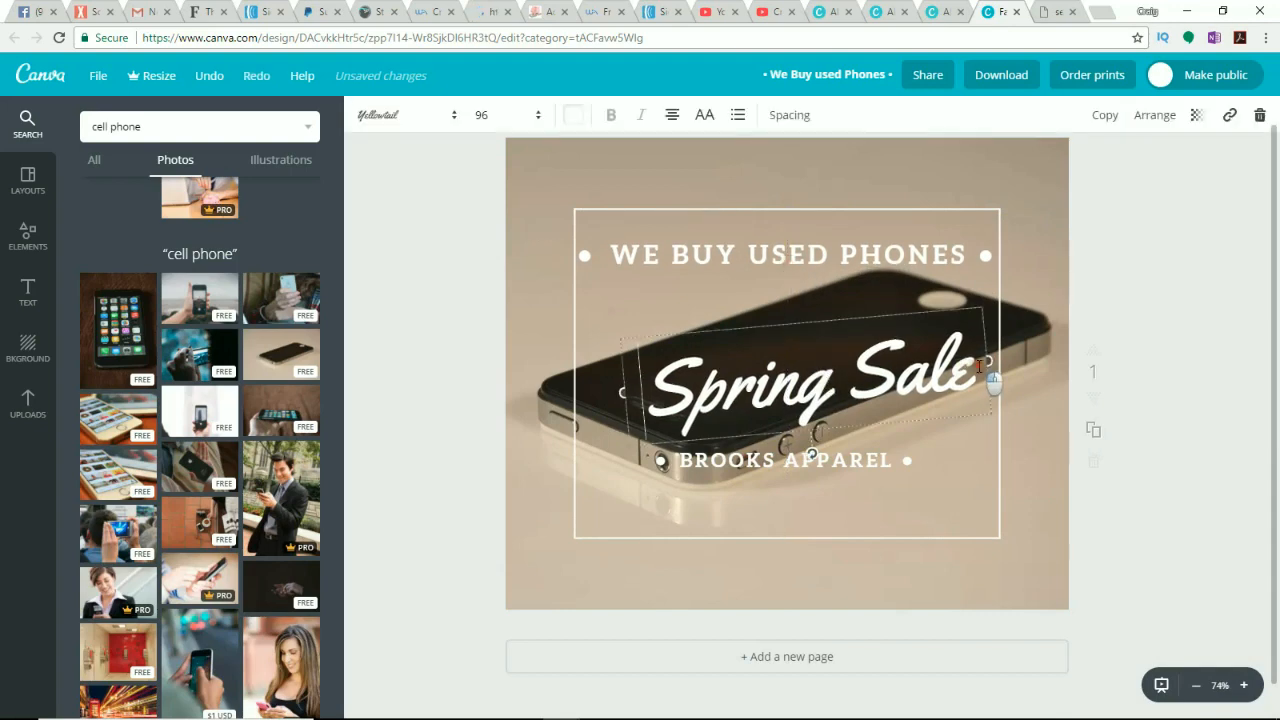
{"action": "left_click_drag", "start_coordinate": [972, 366], "coordinate": [667, 393]}
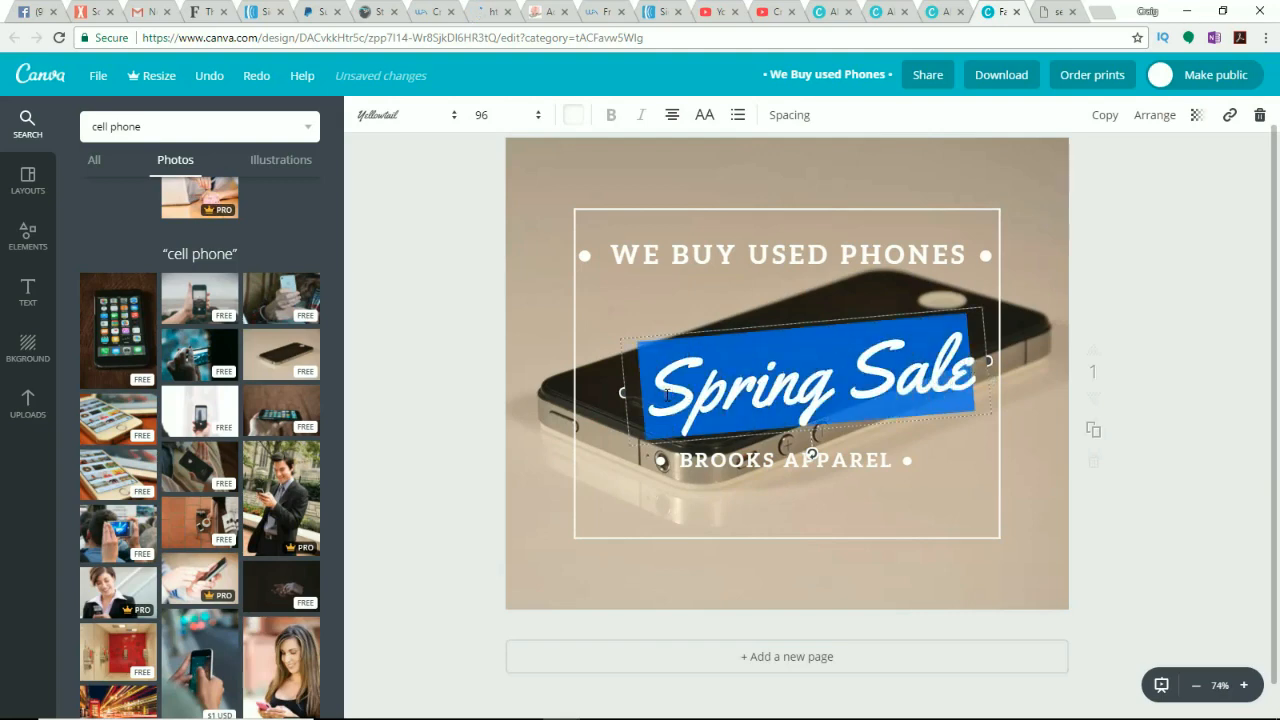
{"action": "type", "text": "For C"}
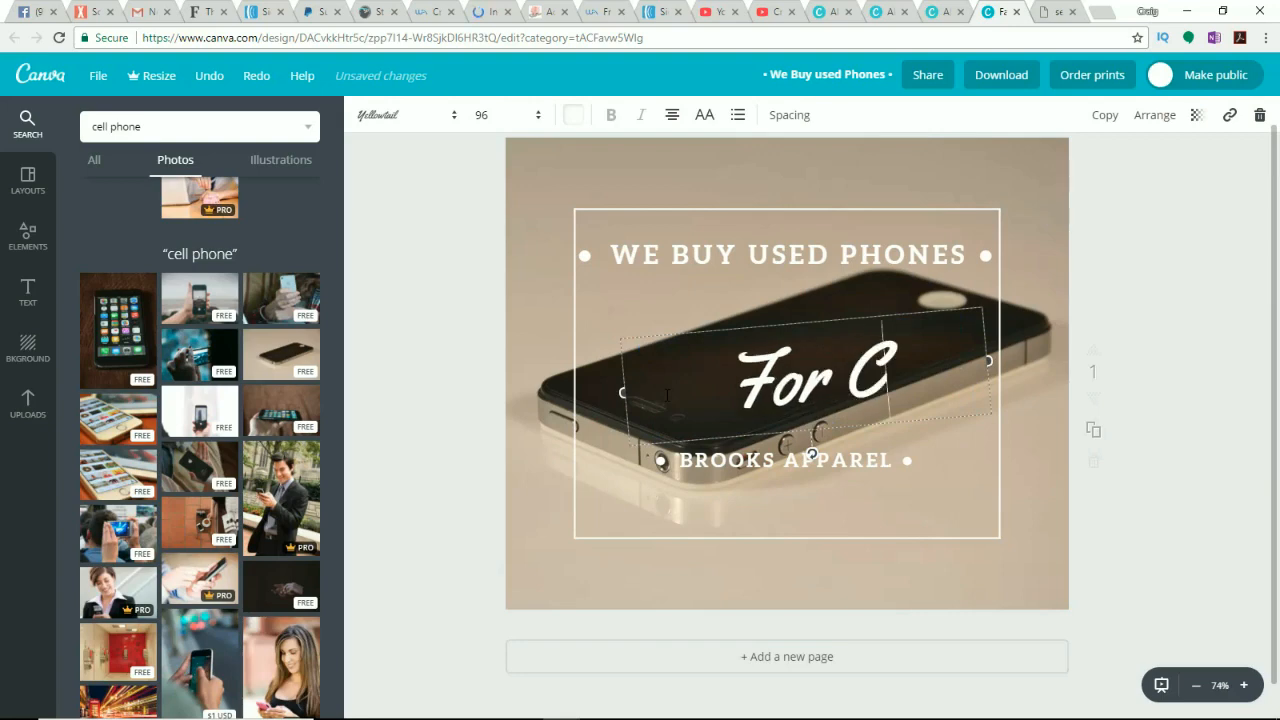
{"action": "type", "text": "ash"}
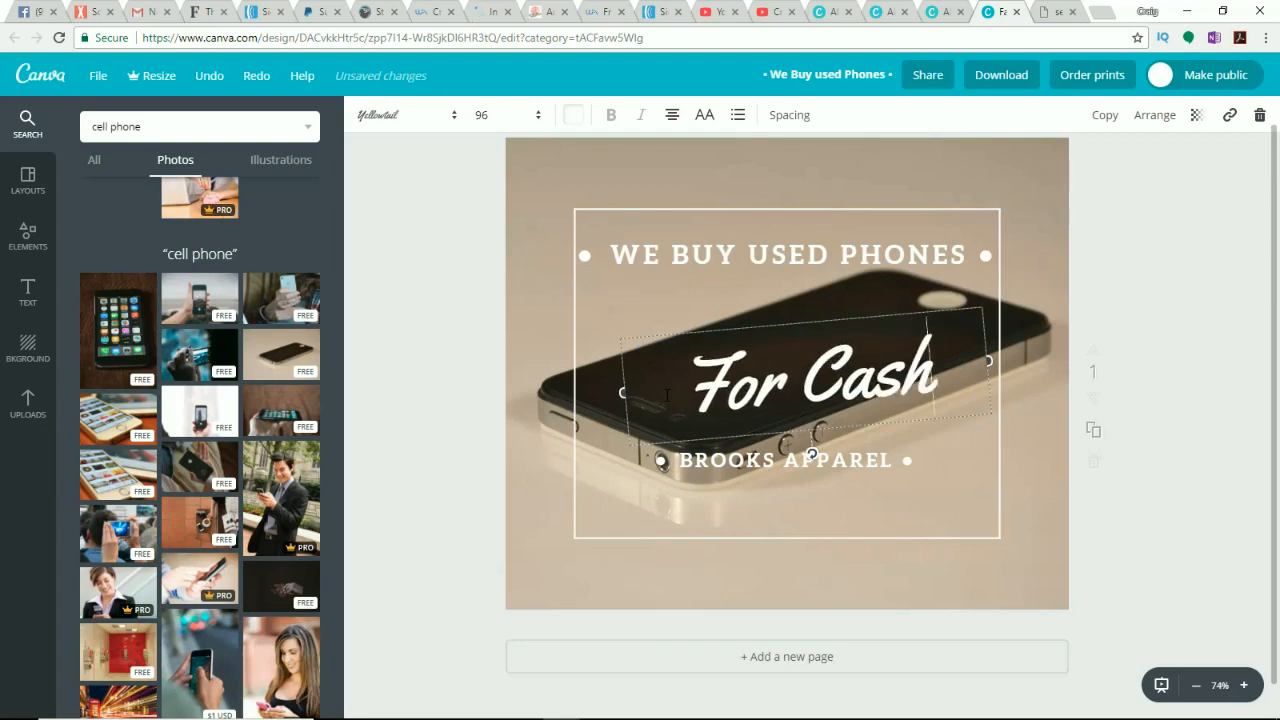
{"action": "type", "text": "!"}
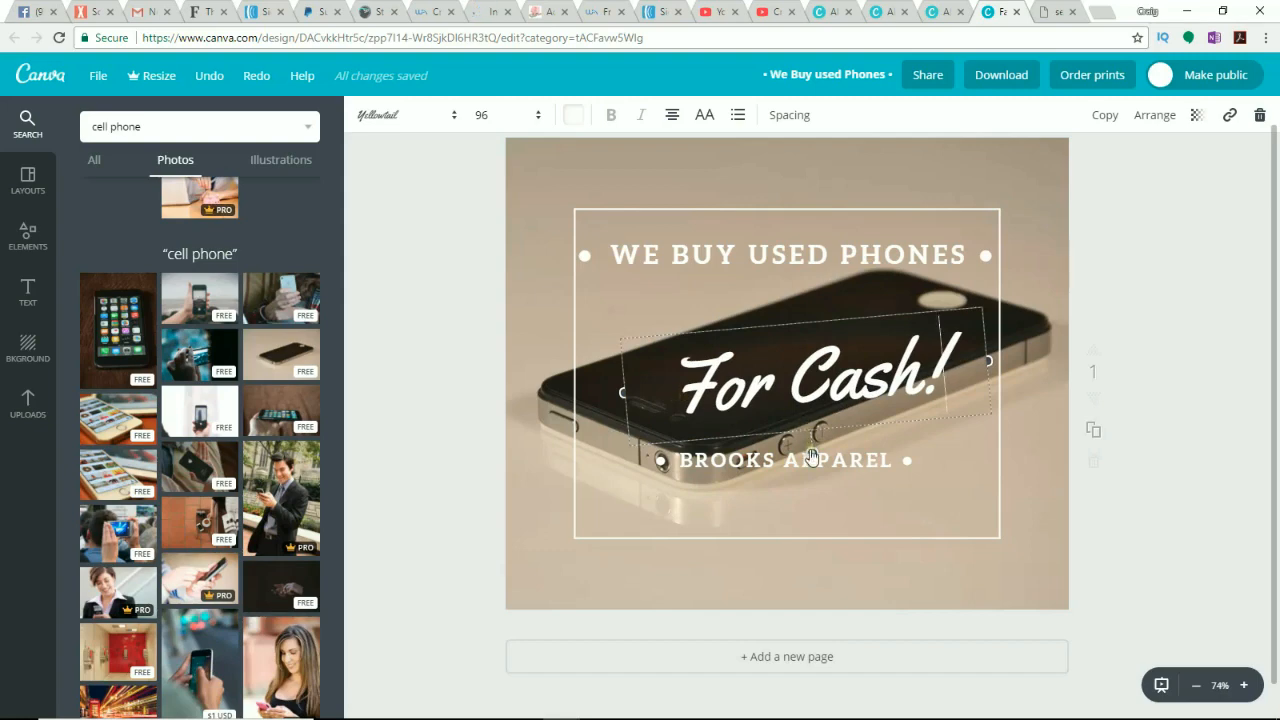
{"action": "left_click_drag", "start_coordinate": [812, 458], "coordinate": [781, 460]}
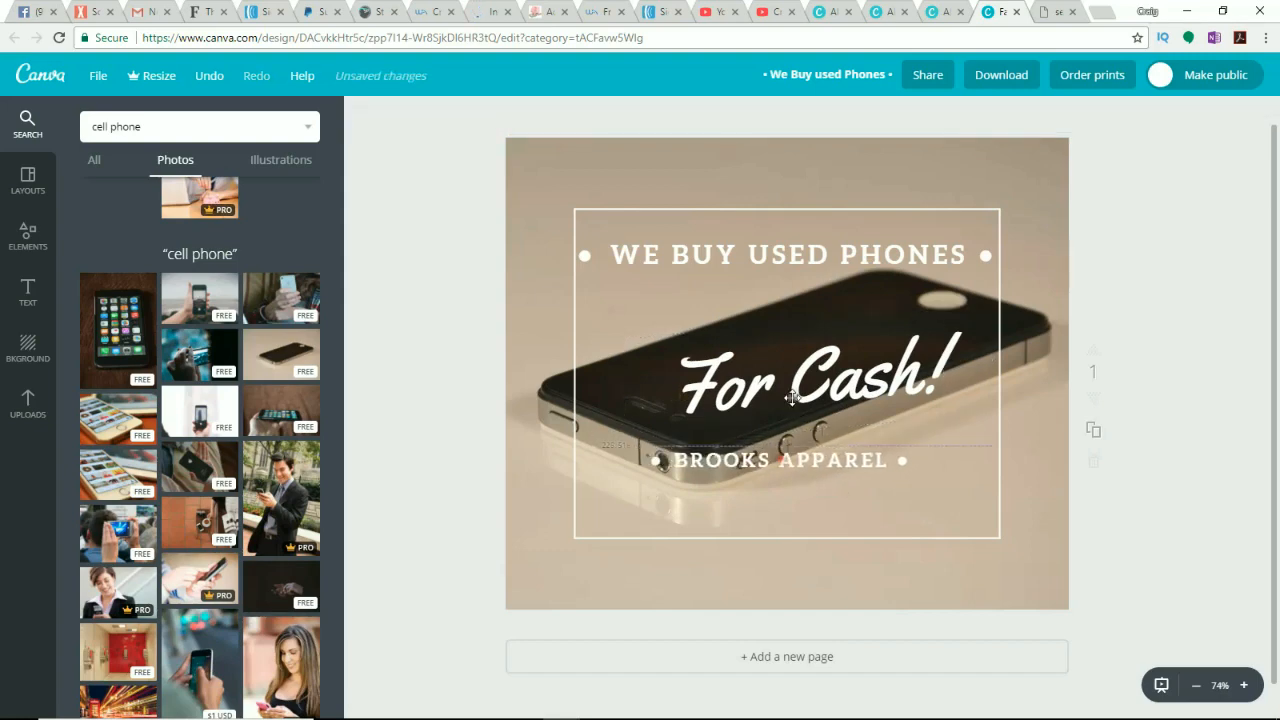
{"action": "left_click_drag", "start_coordinate": [791, 396], "coordinate": [768, 387]}
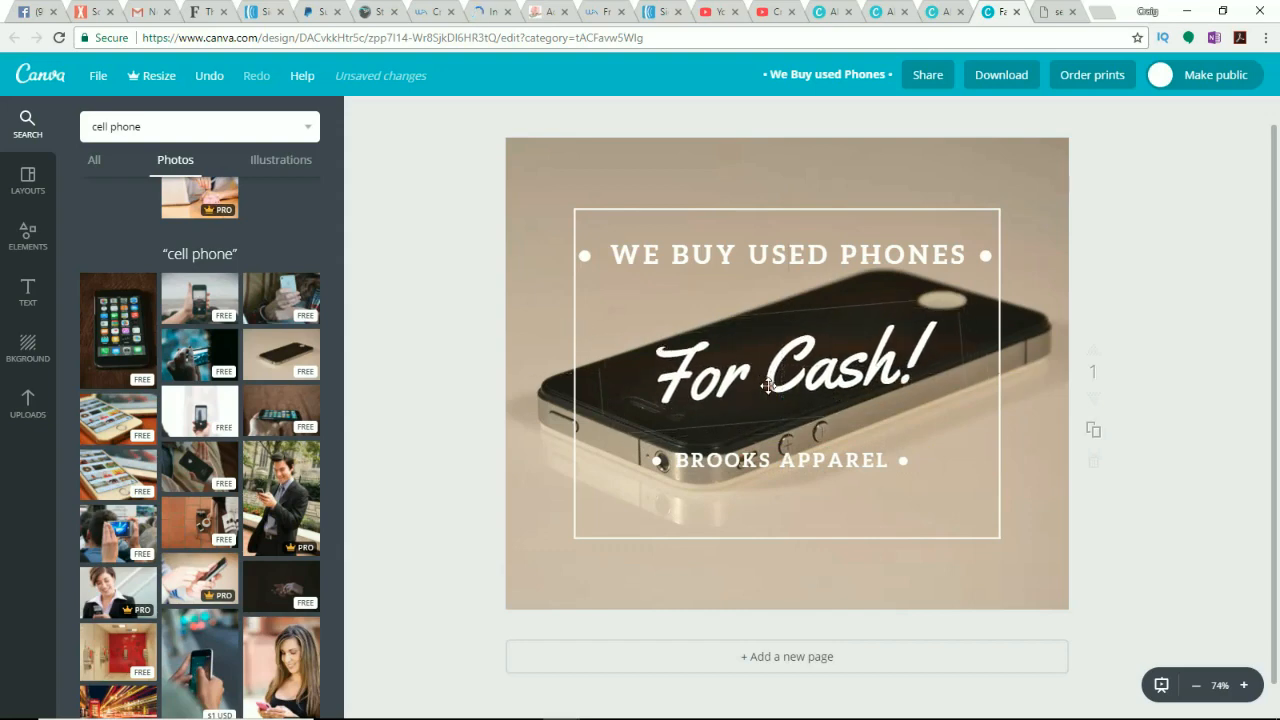
Step: Select the BROOKS APPAREL text and copy the buyorsellphone.com homepage address from the website in the other browser window
{"action": "left_click", "coordinate": [827, 463]}
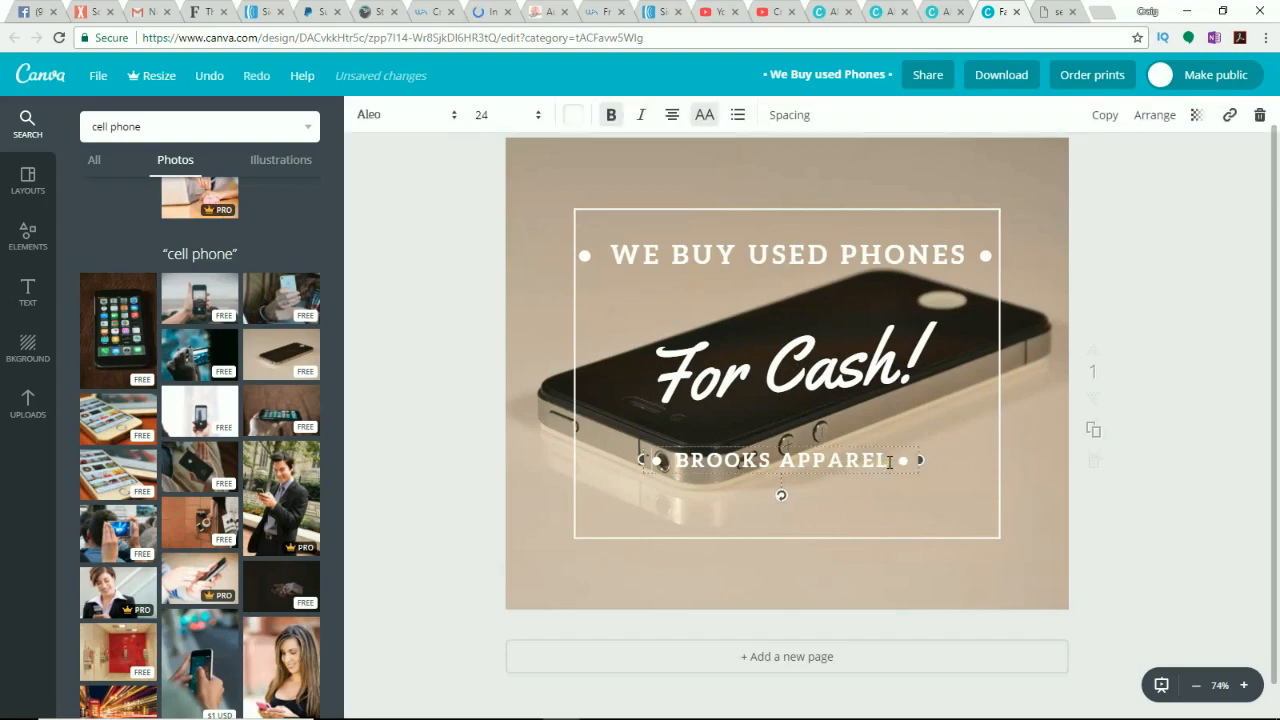
{"action": "left_click_drag", "start_coordinate": [889, 462], "coordinate": [679, 461]}
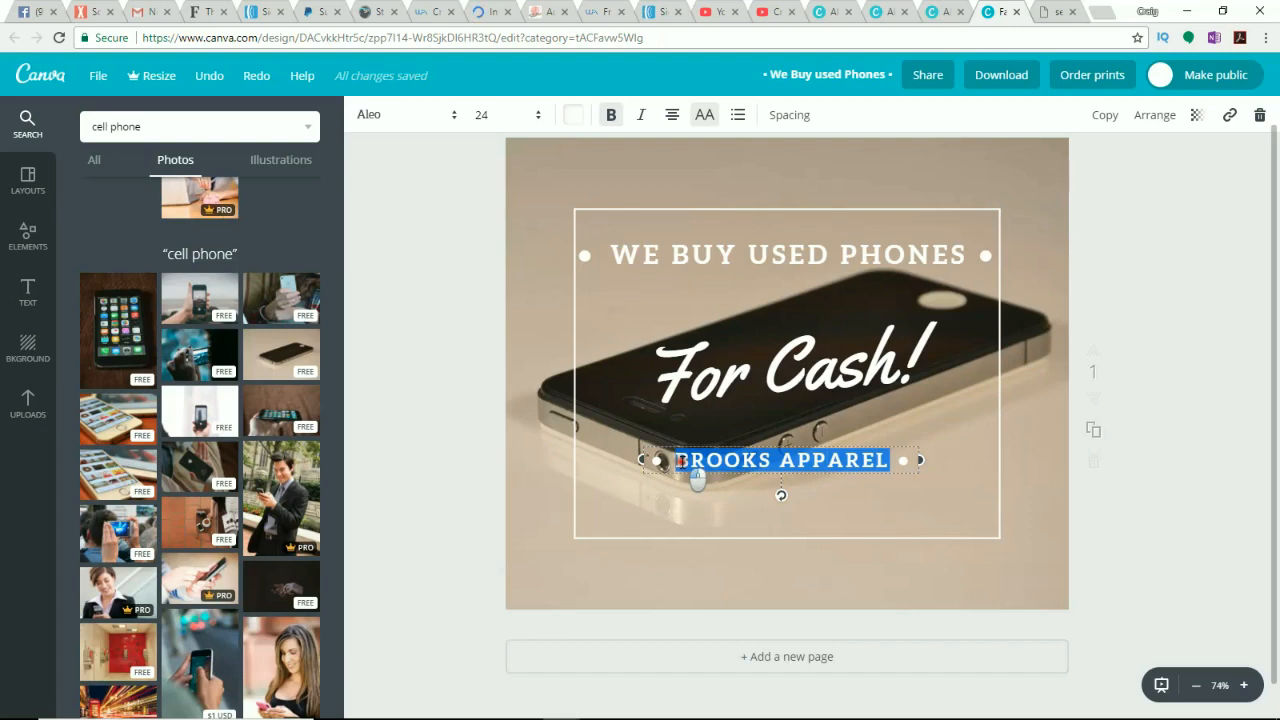
{"action": "left_click_drag", "start_coordinate": [680, 461], "coordinate": [685, 461]}
{"action": "mouse_move", "coordinate": [561, 704]}
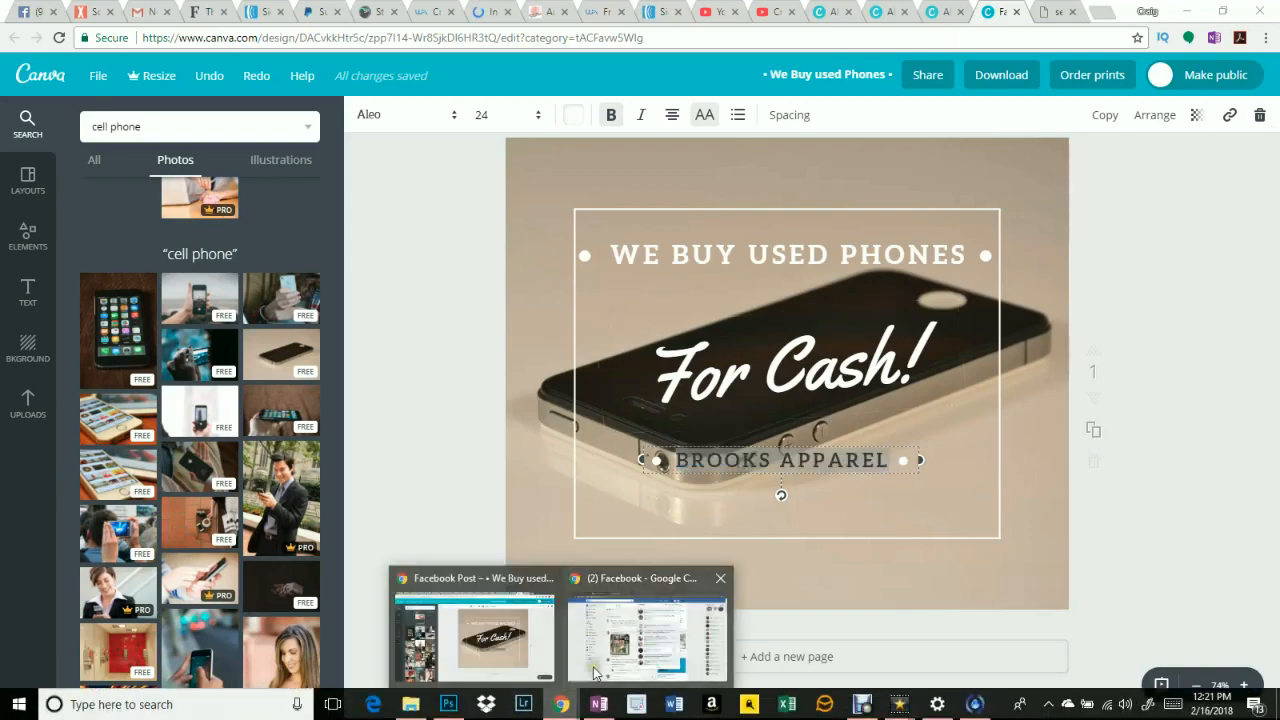
{"action": "mouse_move", "coordinate": [600, 668]}
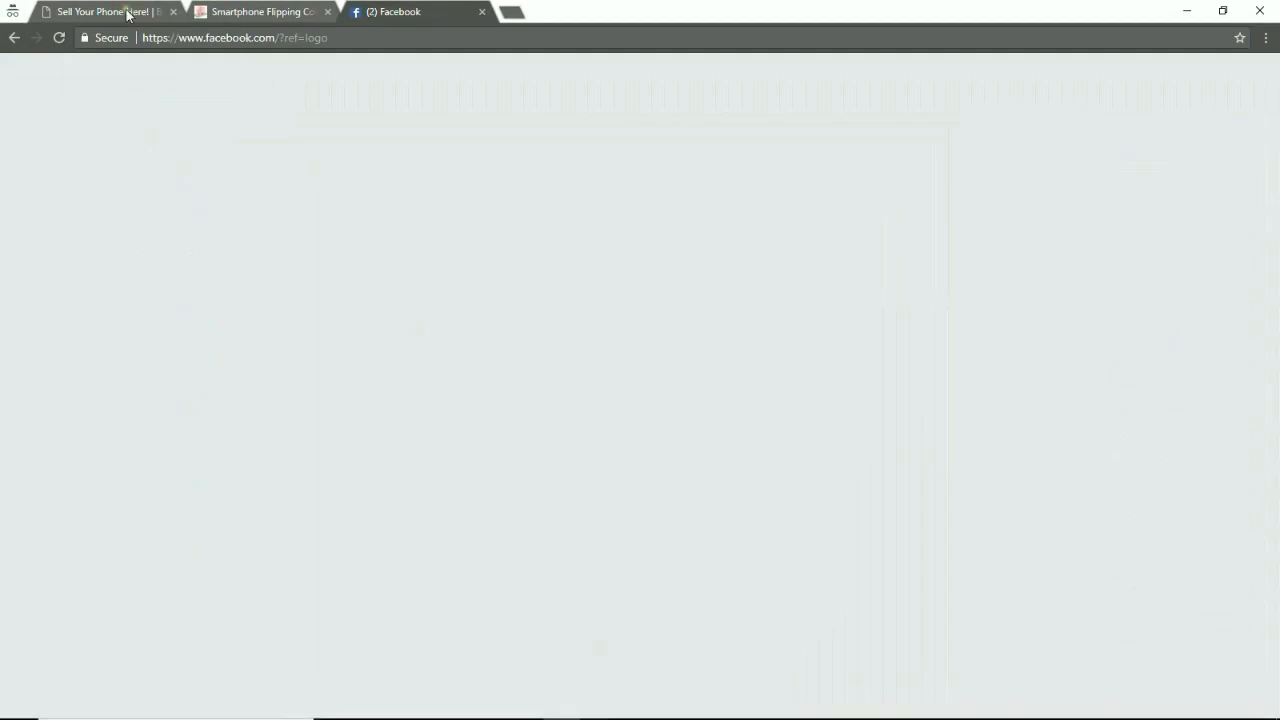
{"action": "left_click", "coordinate": [123, 15]}
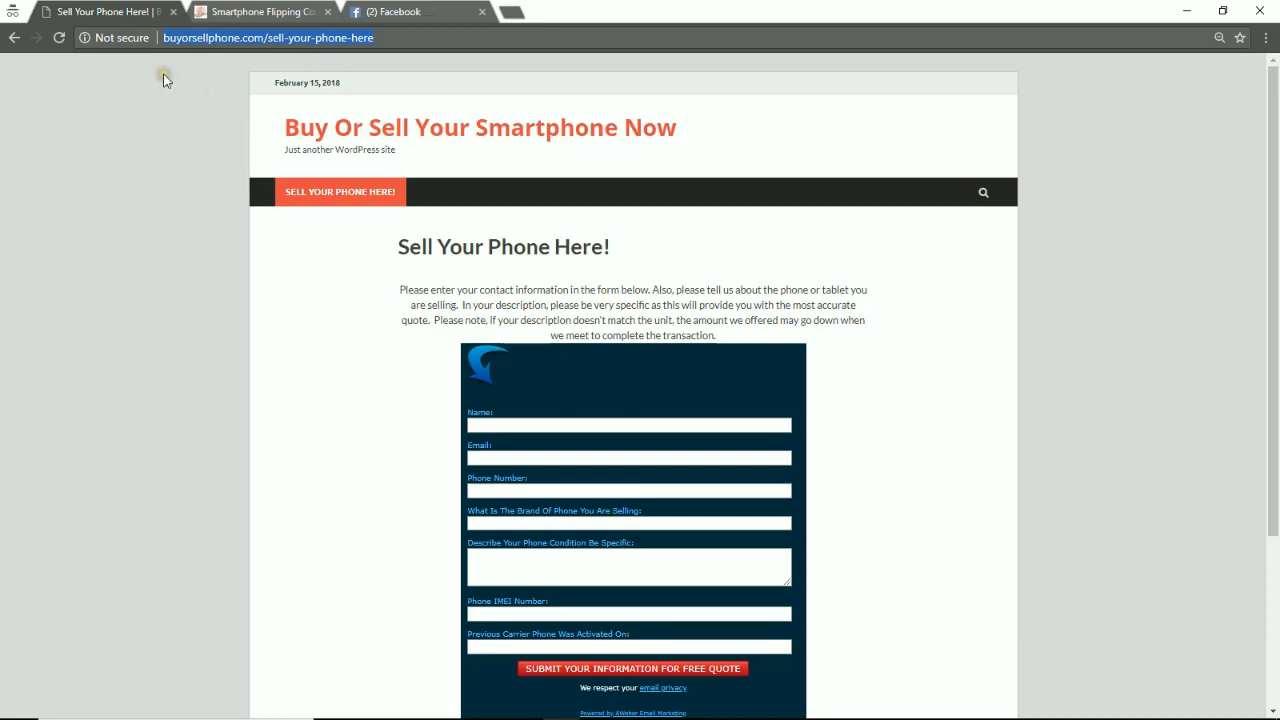
{"action": "left_click", "coordinate": [318, 138]}
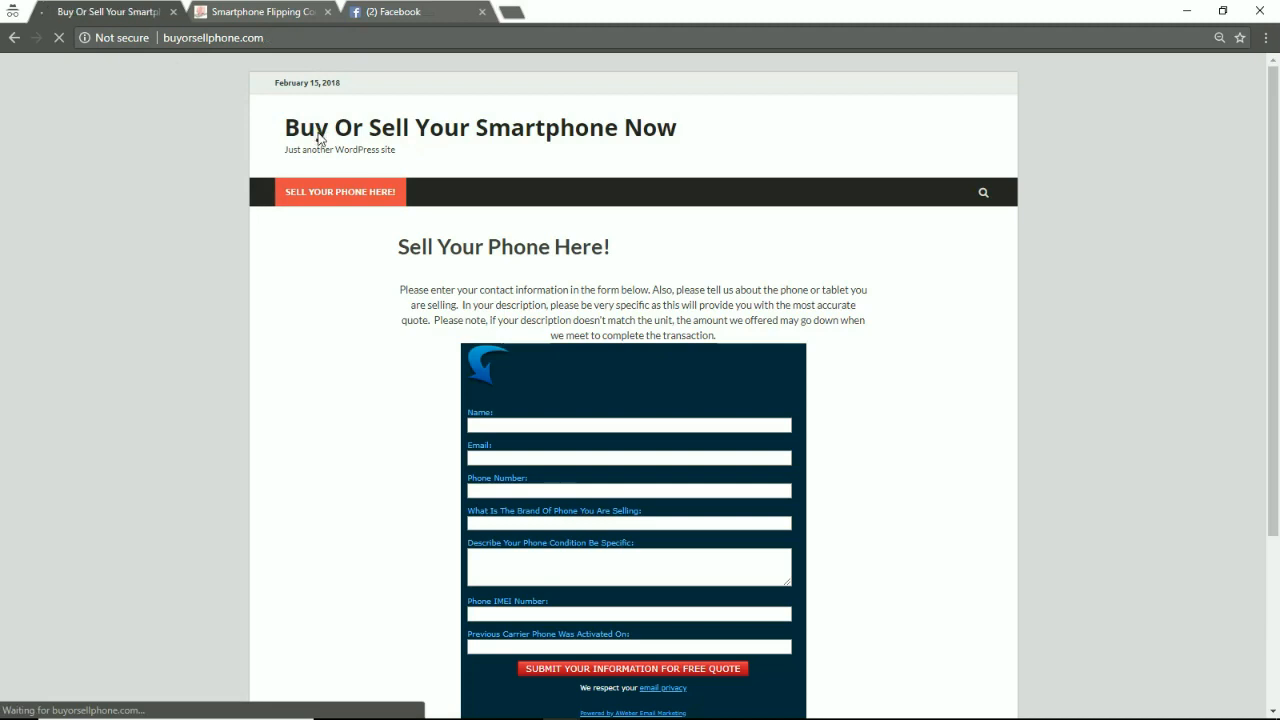
{"action": "left_click", "coordinate": [172, 38]}
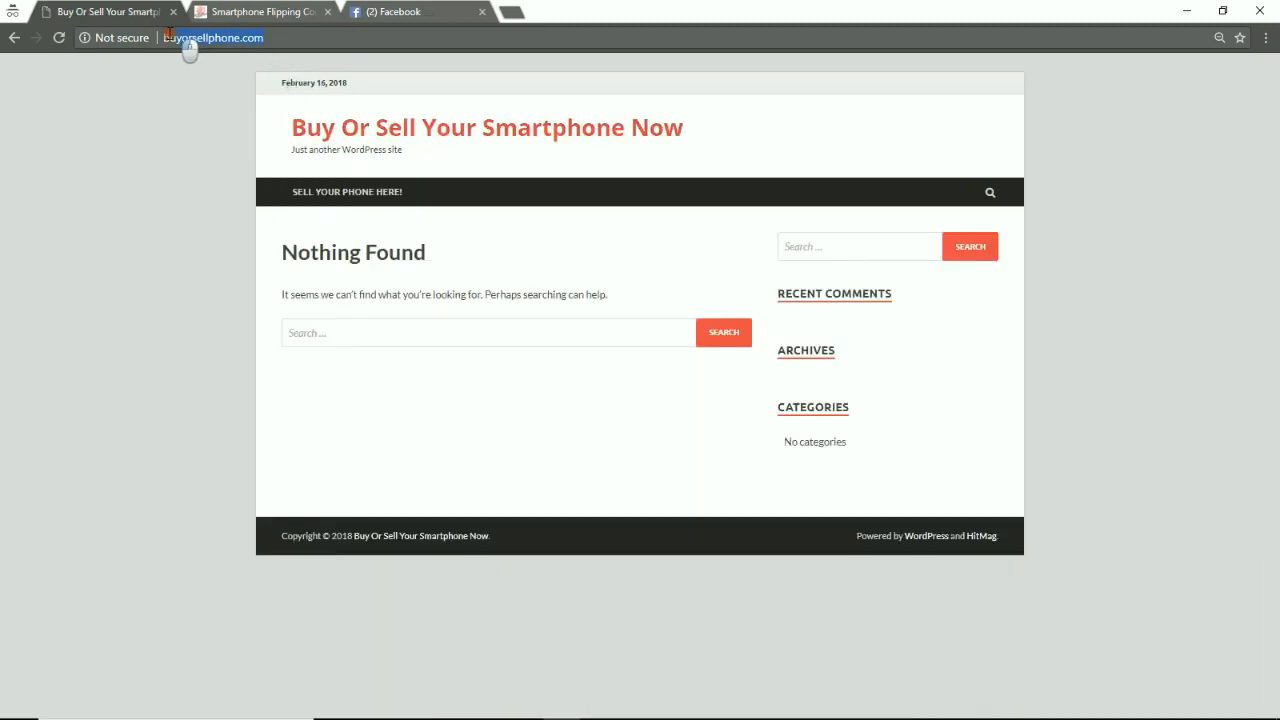
{"action": "right_click", "coordinate": [177, 37]}
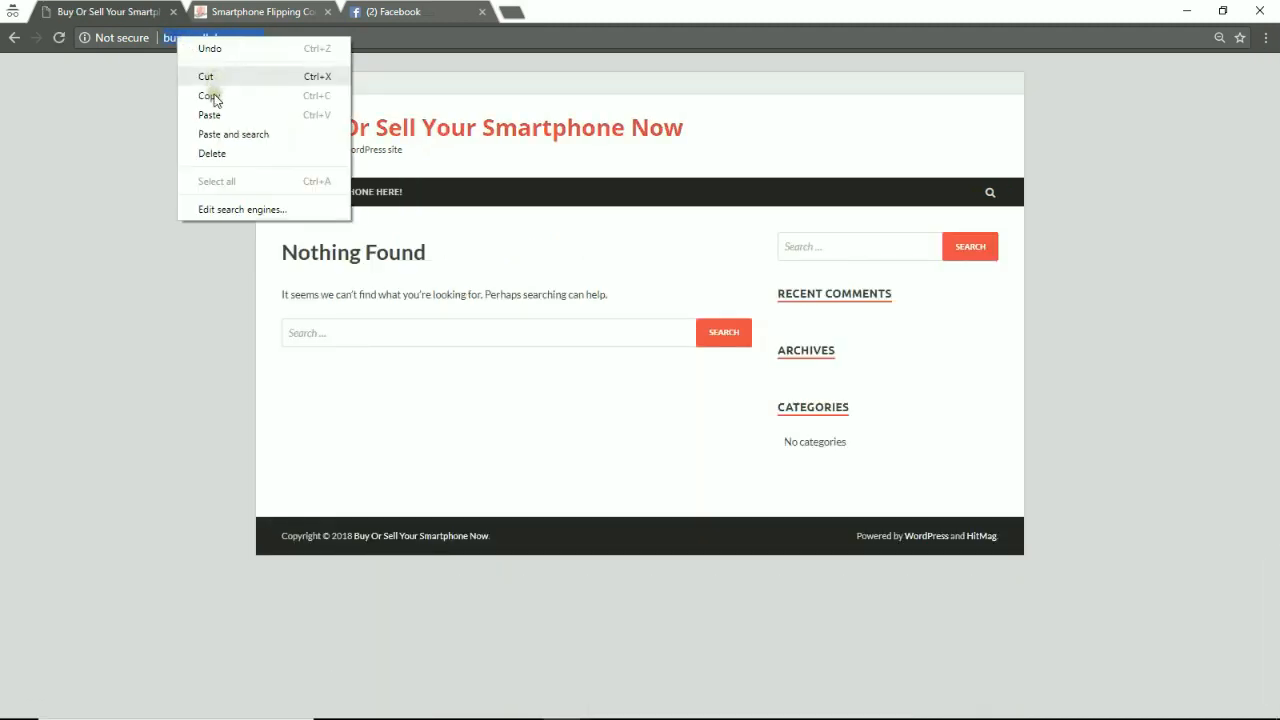
{"action": "left_click", "coordinate": [210, 96]}
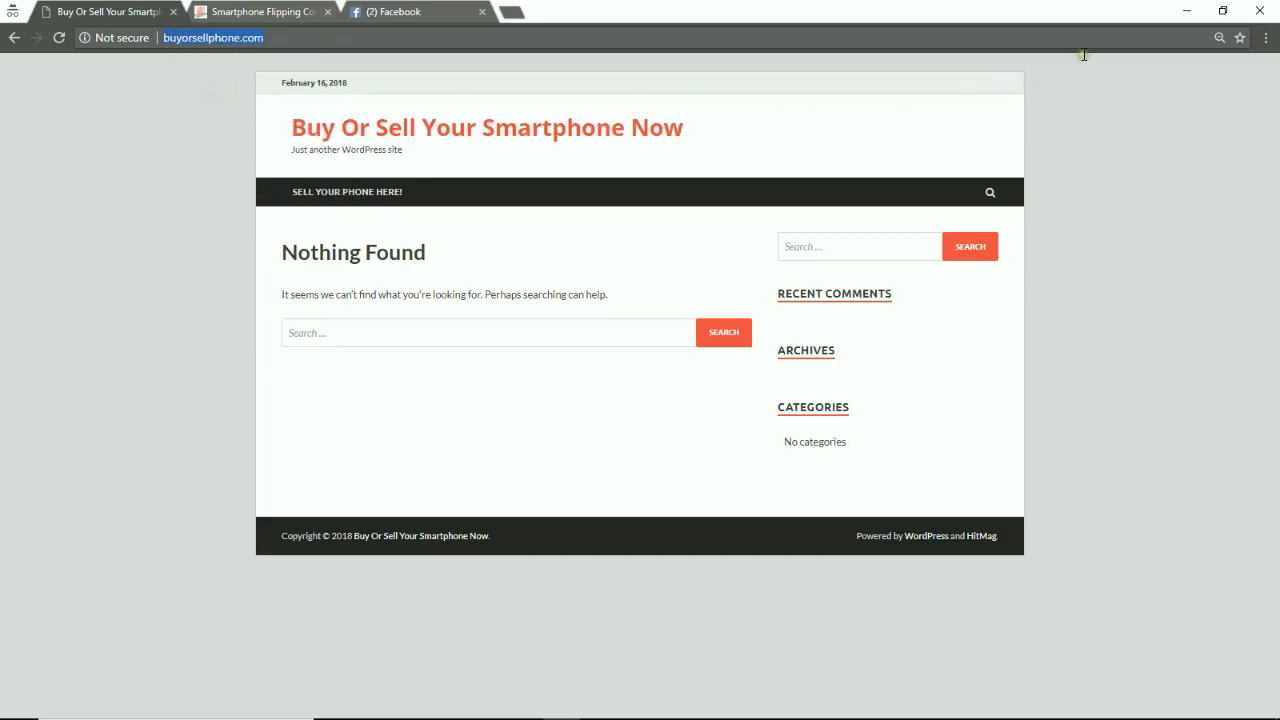
{"action": "left_click", "coordinate": [1186, 10]}
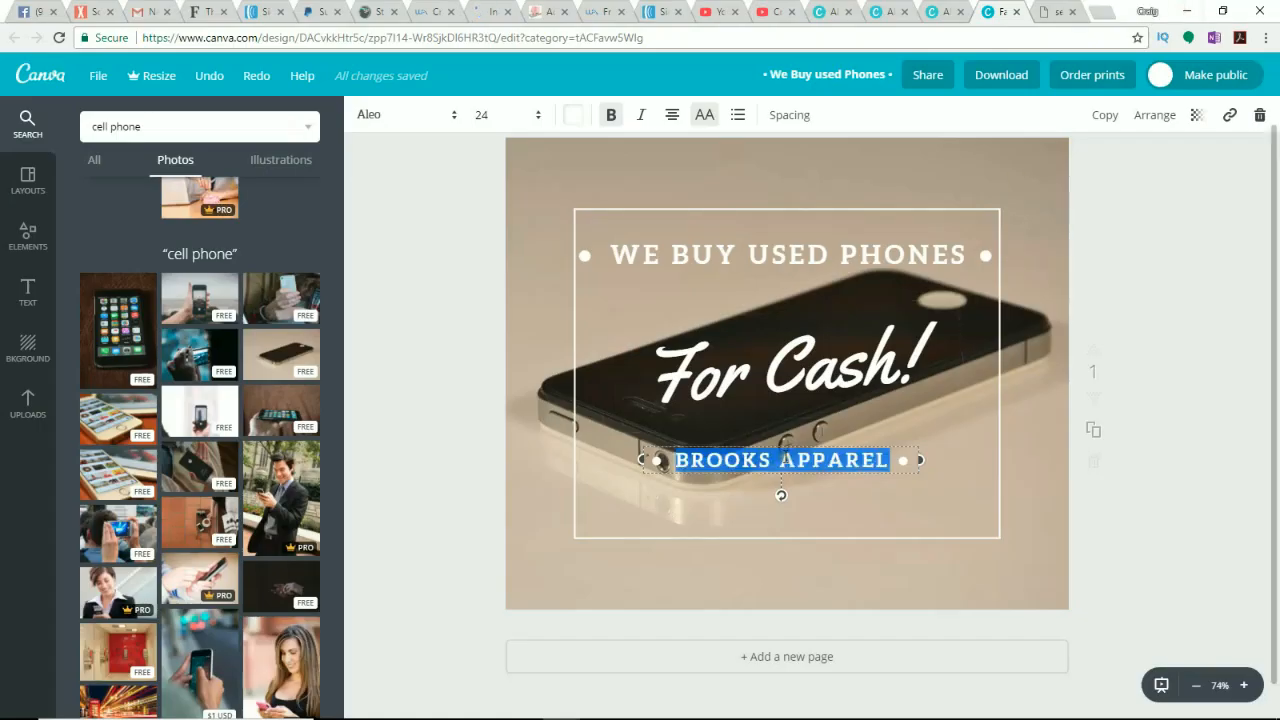
{"action": "right_click", "coordinate": [784, 457]}
{"action": "left_click", "coordinate": [840, 521]}
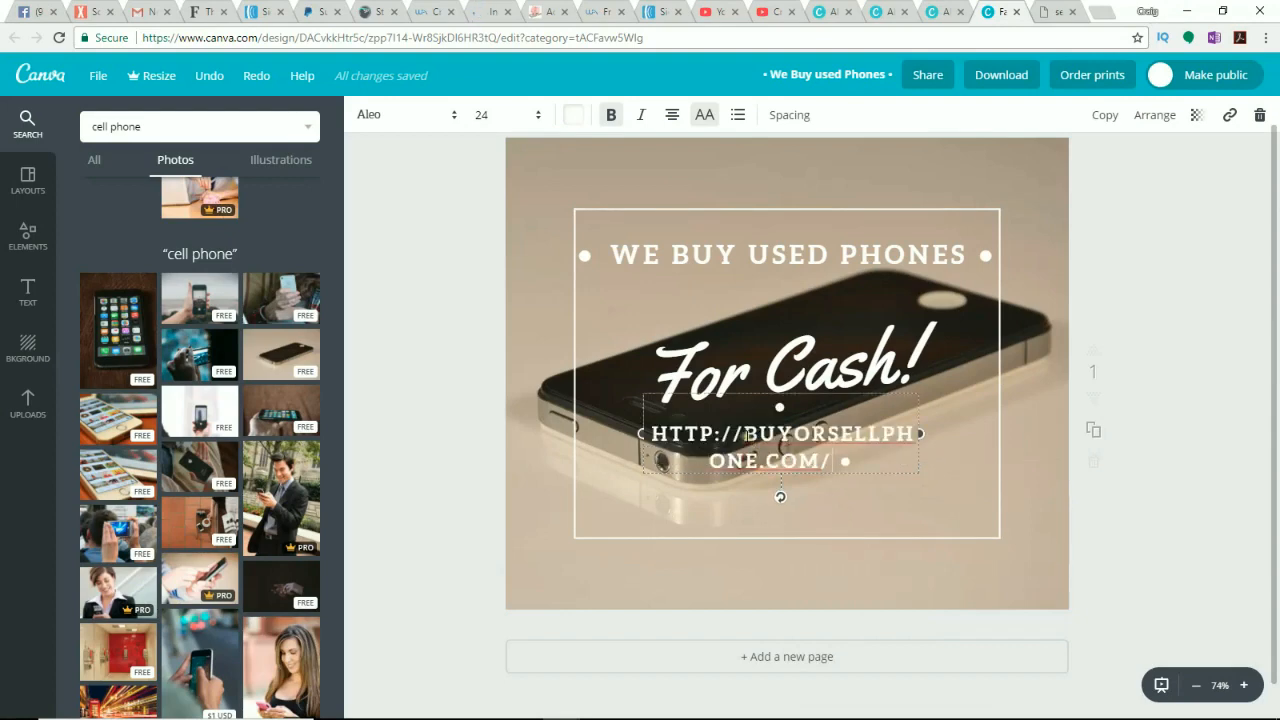
{"action": "left_click_drag", "start_coordinate": [746, 434], "coordinate": [642, 434]}
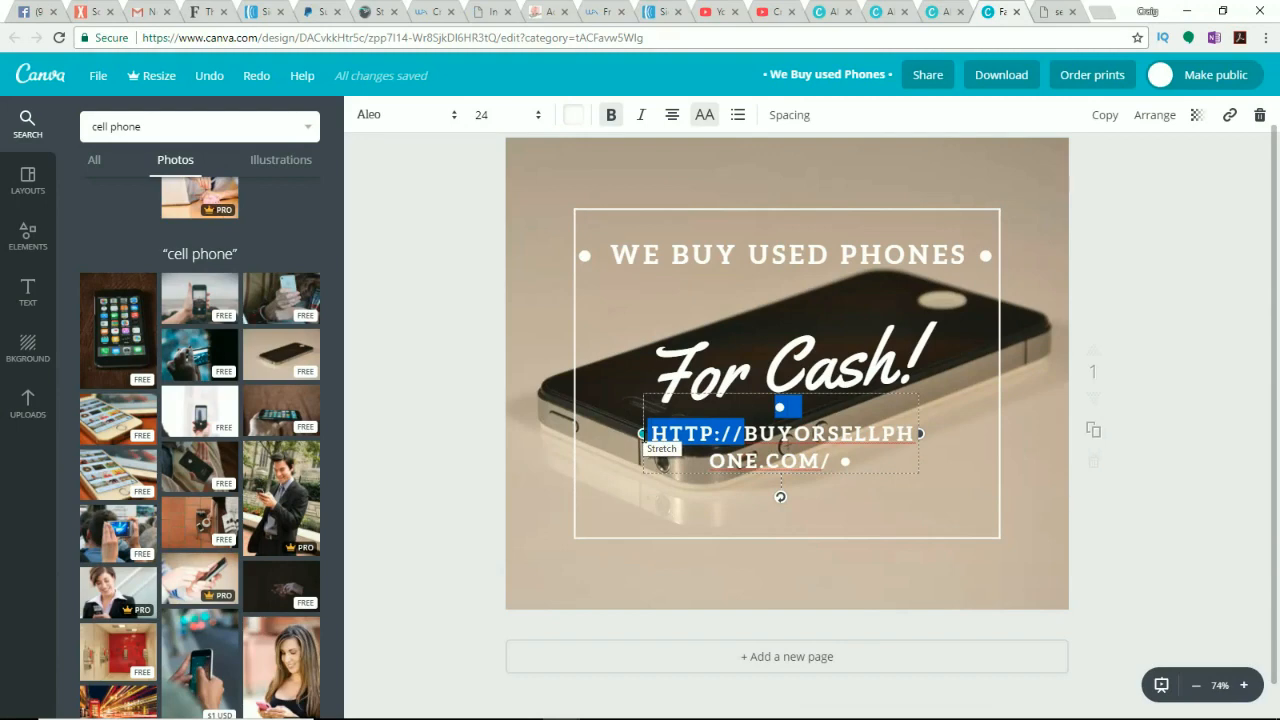
{"action": "key", "text": "BackSpace"}
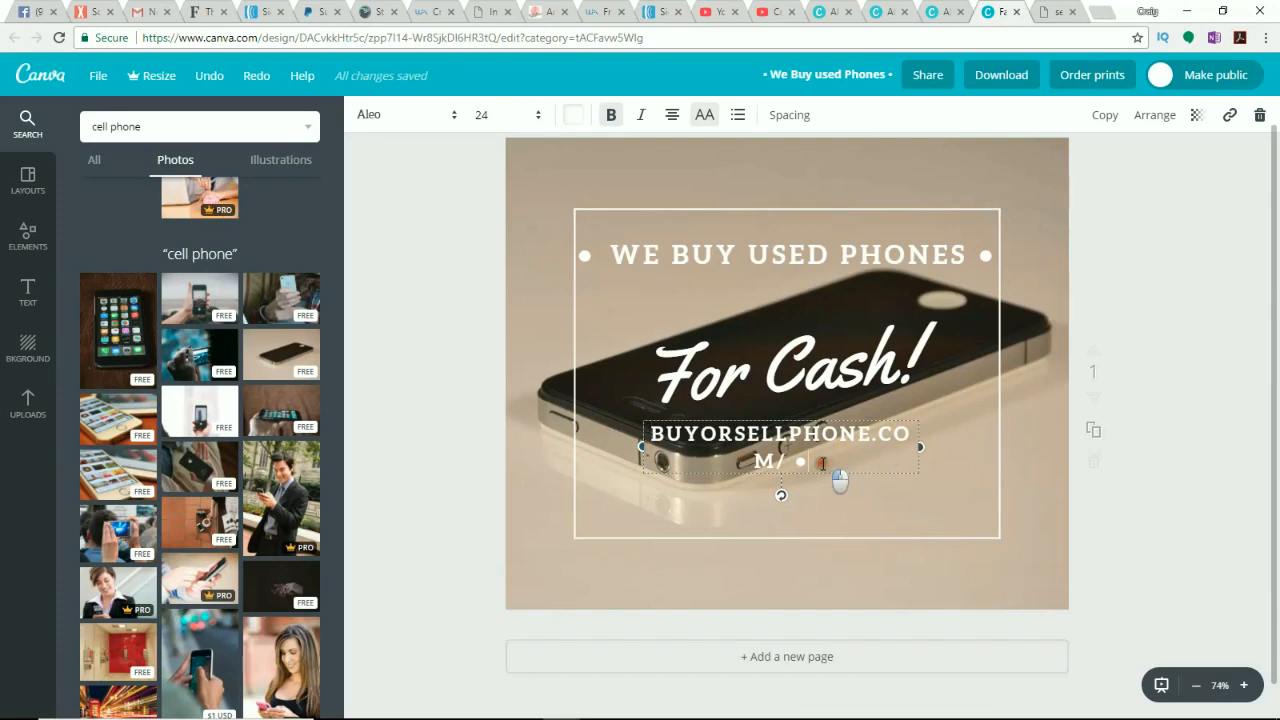
{"action": "left_click_drag", "start_coordinate": [837, 477], "coordinate": [797, 480]}
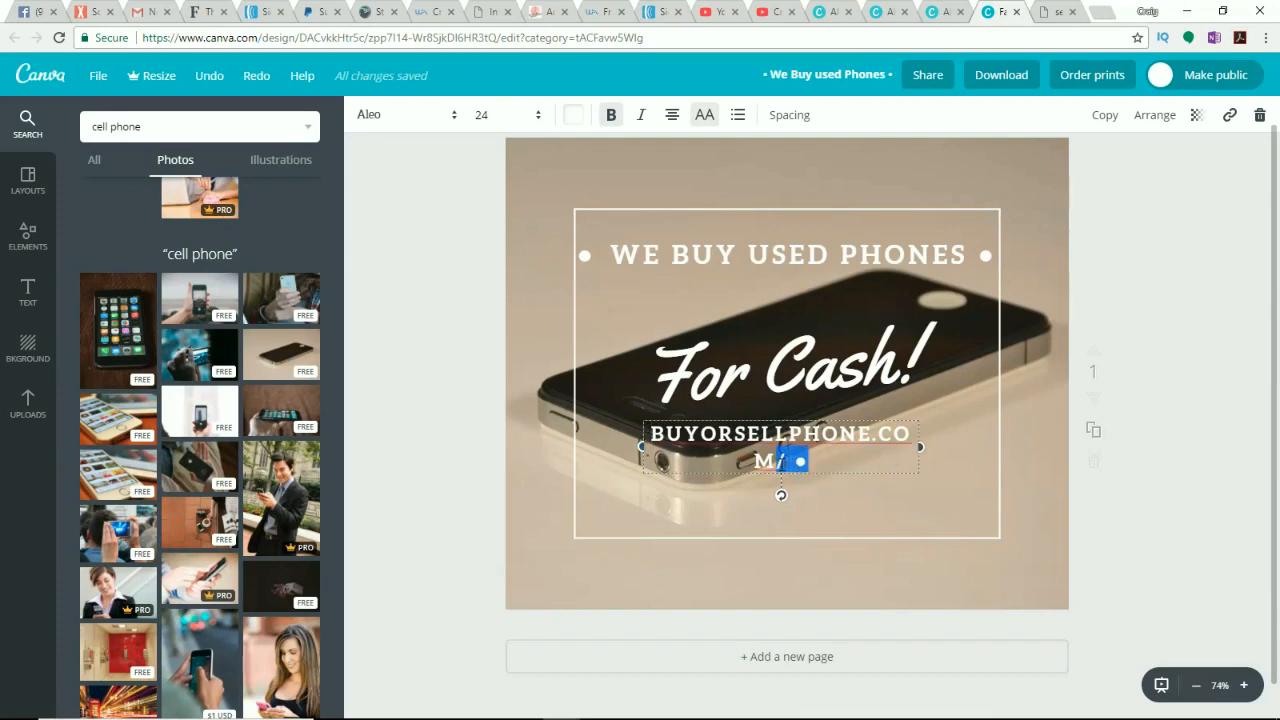
{"action": "key", "text": "BackSpace"}
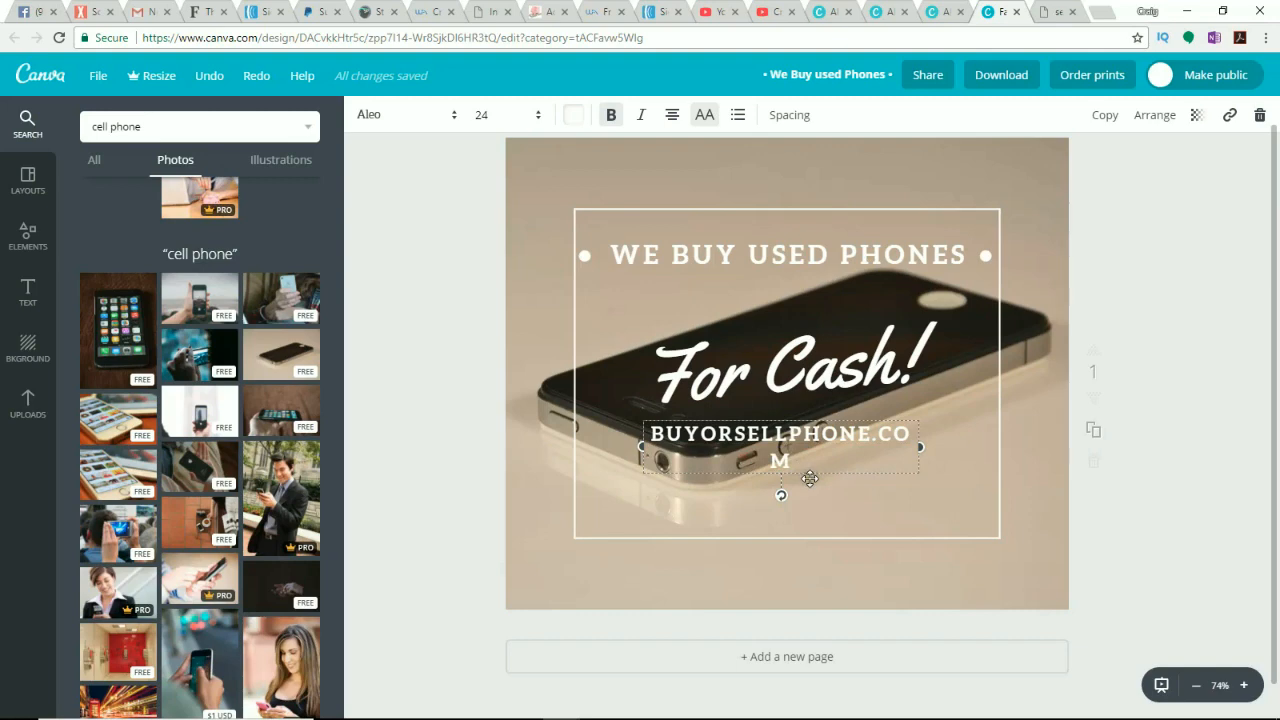
Step: Widen the BUYORSELLPHONE.COM text box onto one line and position it below For Cash!
{"action": "left_click_drag", "start_coordinate": [920, 447], "coordinate": [938, 450]}
{"action": "mouse_move", "coordinate": [846, 494]}
{"action": "left_mouse_down"}
{"action": "mouse_move", "coordinate": [846, 524]}
{"action": "mouse_move", "coordinate": [845, 481]}
{"action": "left_mouse_up"}
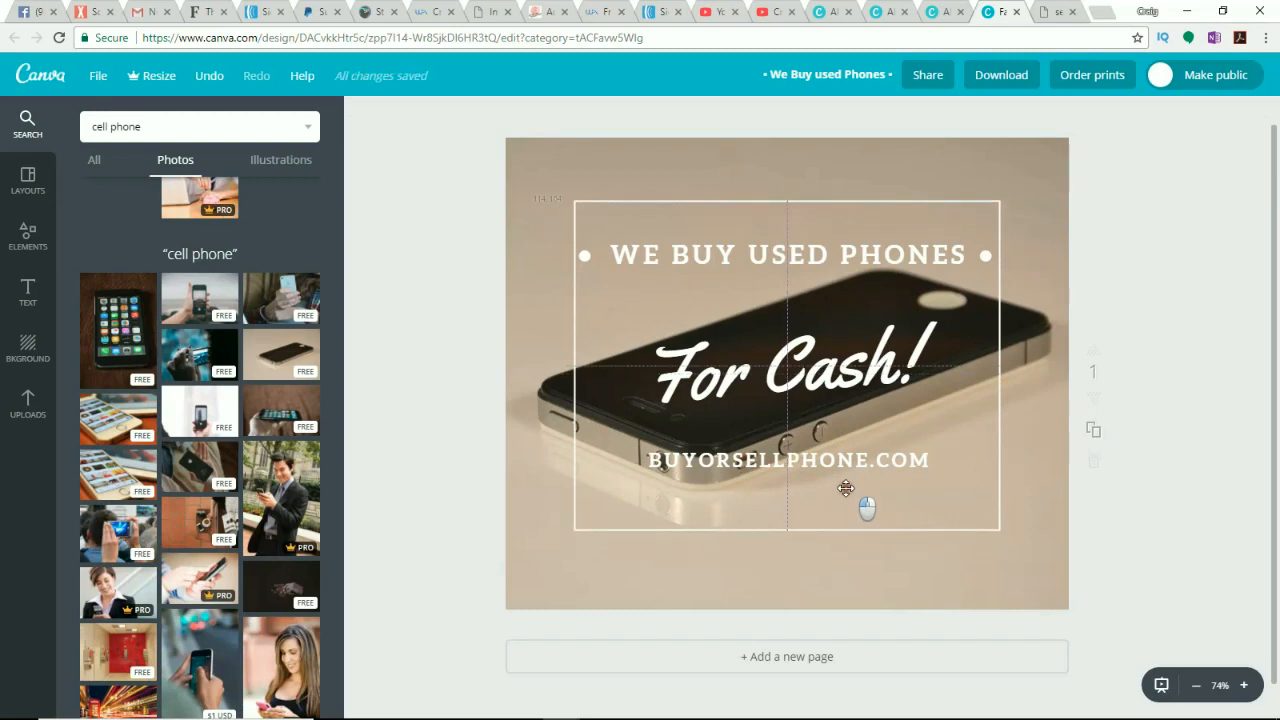
Step: Move the BUYORSELLPHONE.COM text out of the frame down near the bottom edge of the design
{"action": "left_click", "coordinate": [838, 462]}
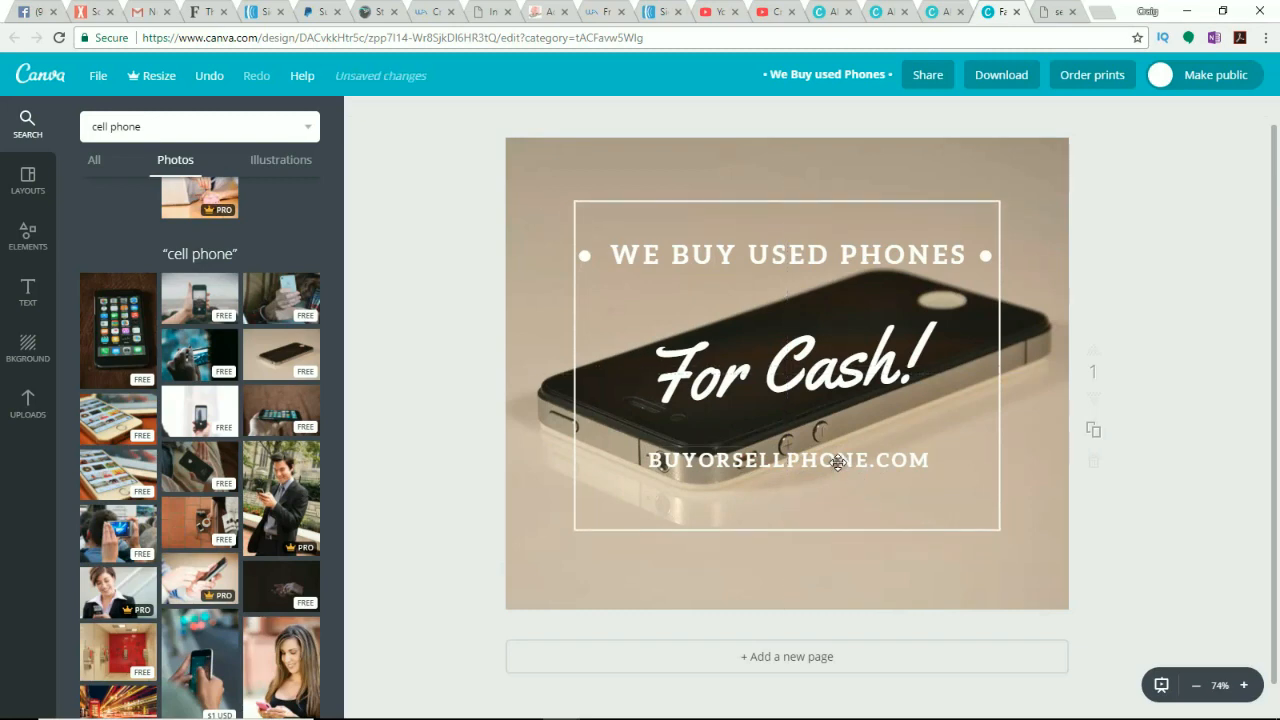
{"action": "left_click", "coordinate": [838, 462]}
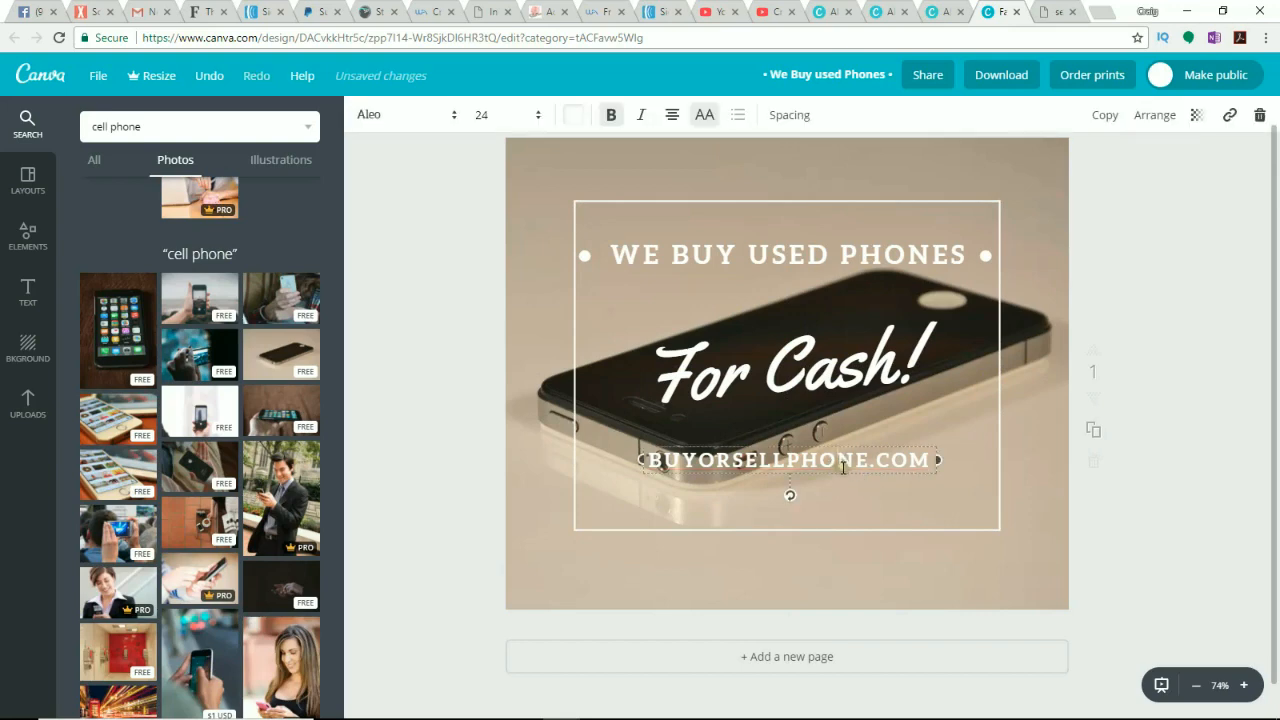
{"action": "left_click_drag", "start_coordinate": [847, 475], "coordinate": [850, 569]}
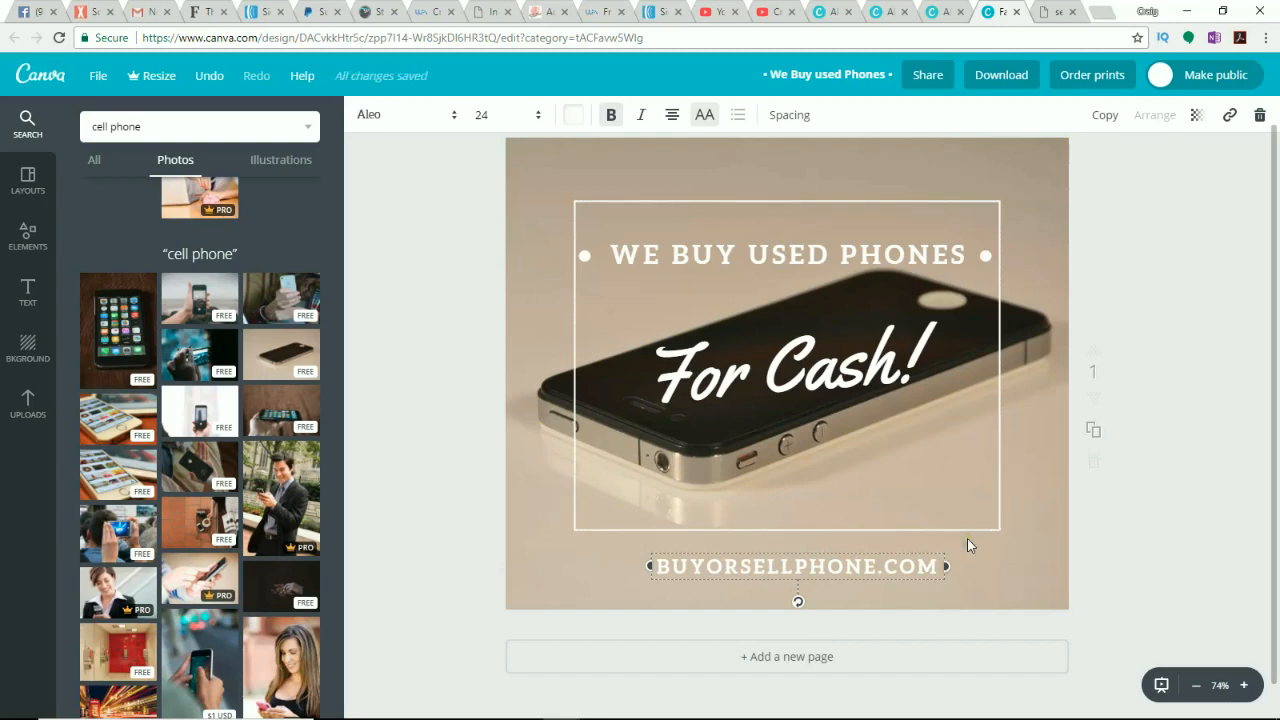
{"action": "key", "text": "Escape"}
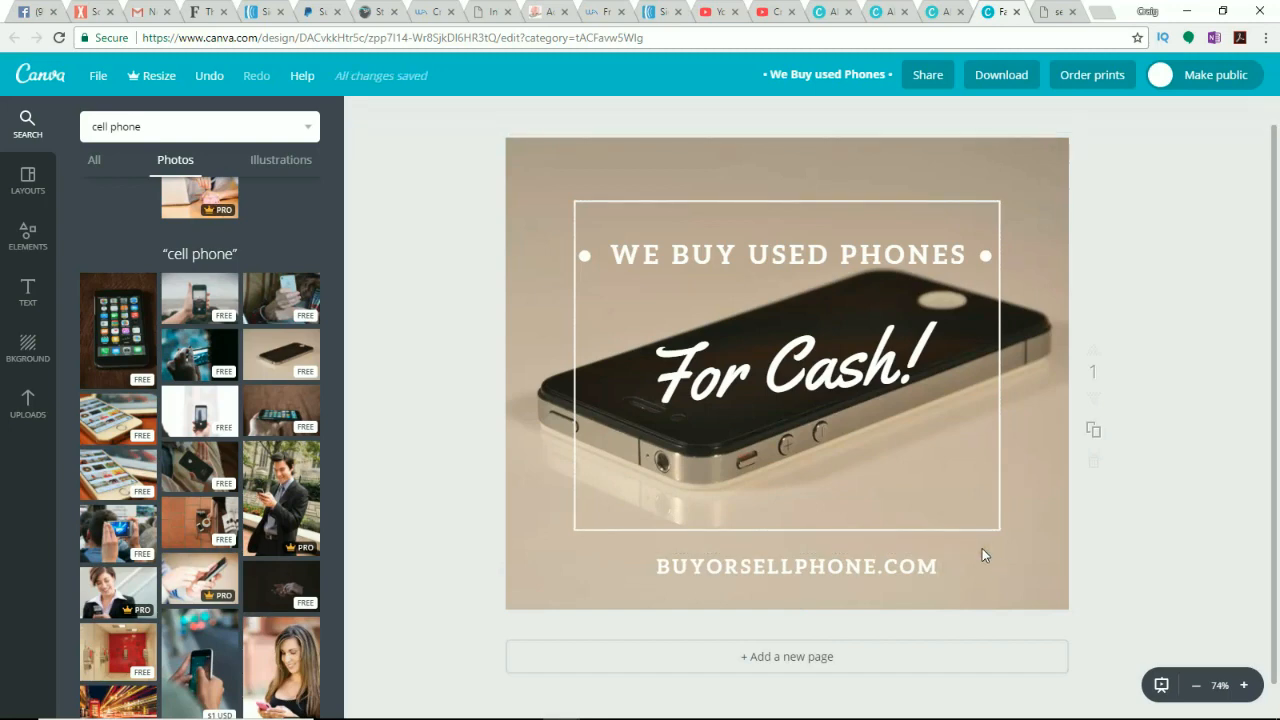
Step: Nudge the WE BUY USED PHONES heading slightly upward within the frame
{"action": "left_click", "coordinate": [800, 259]}
{"action": "mouse_move", "coordinate": [802, 273]}
{"action": "left_mouse_down"}
{"action": "mouse_move", "coordinate": [798, 190]}
{"action": "mouse_move", "coordinate": [792, 260]}
{"action": "mouse_move", "coordinate": [803, 263]}
{"action": "left_mouse_up"}
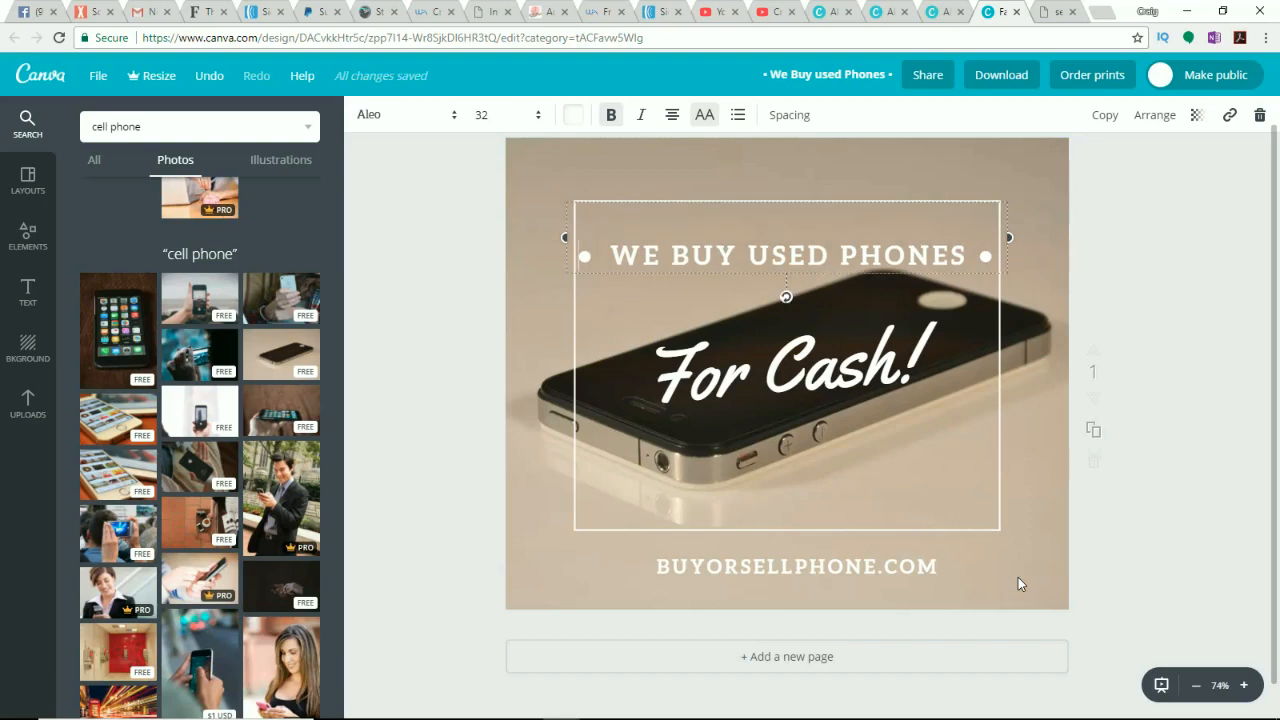
{"action": "left_click", "coordinate": [1133, 553]}
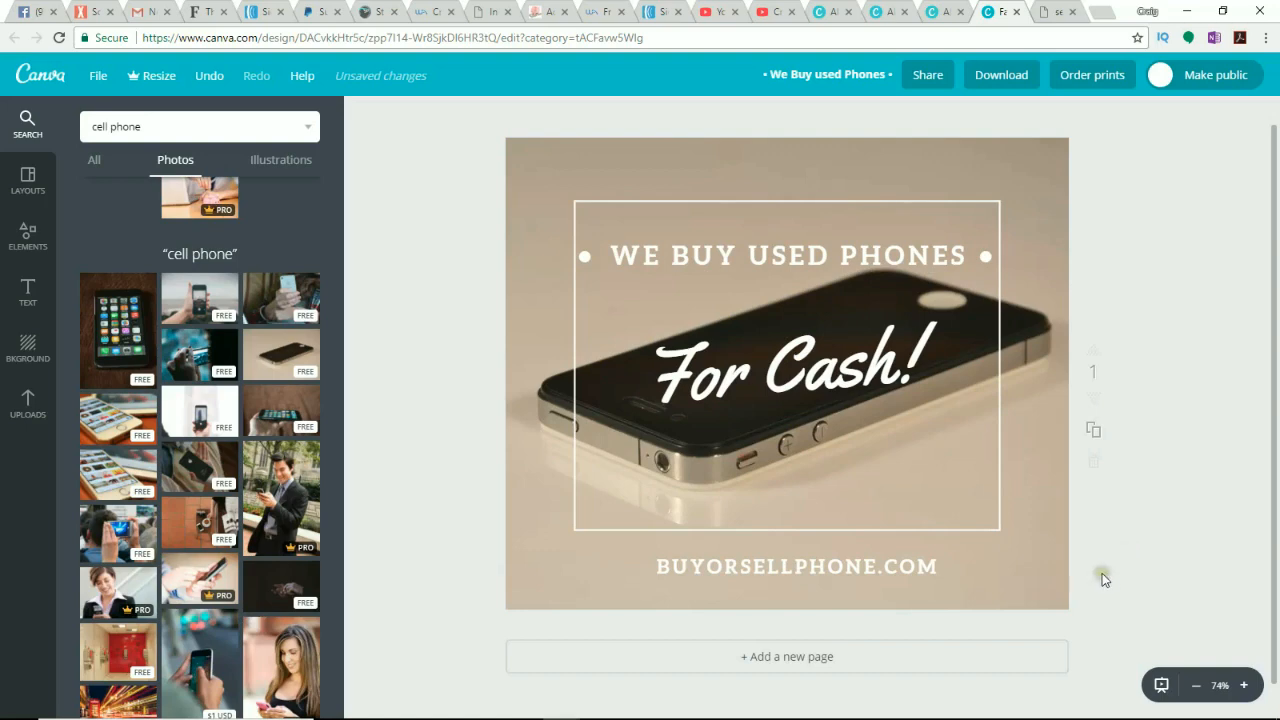
Step: Save the design and dismiss the pop-up news notification
{"action": "left_click", "coordinate": [100, 84]}
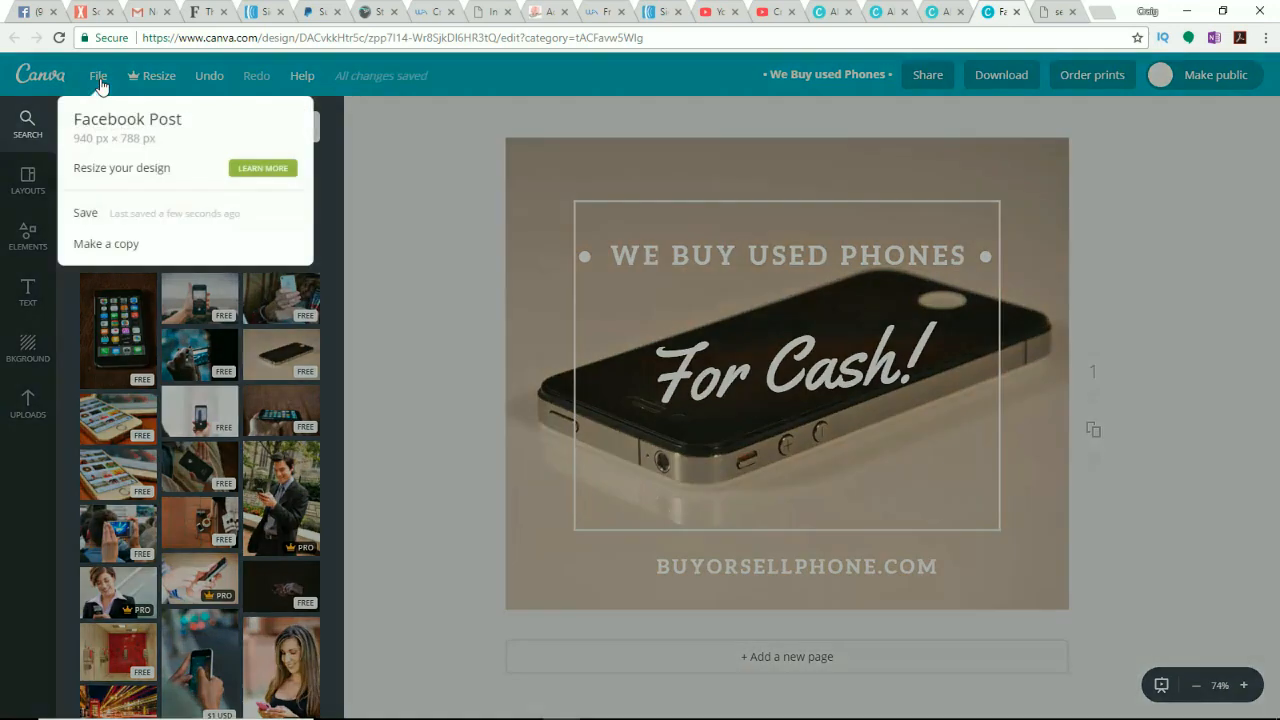
{"action": "left_click", "coordinate": [98, 215]}
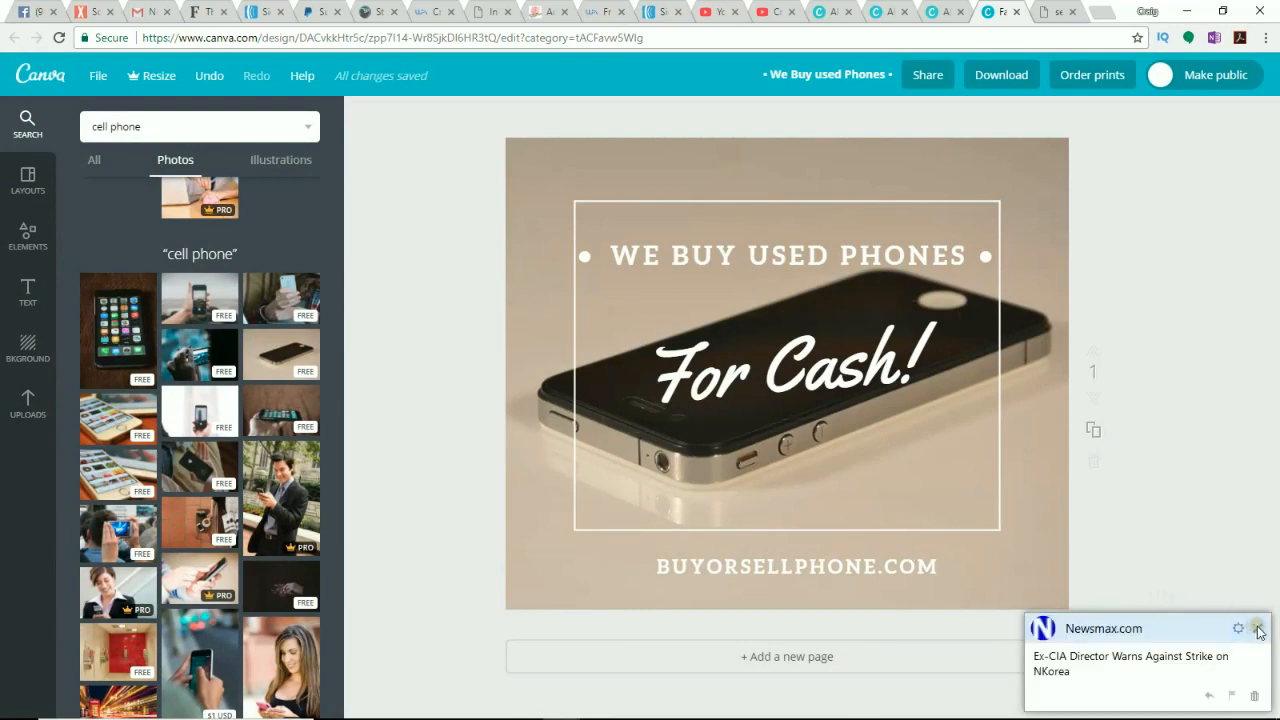
{"action": "left_click", "coordinate": [1257, 627]}
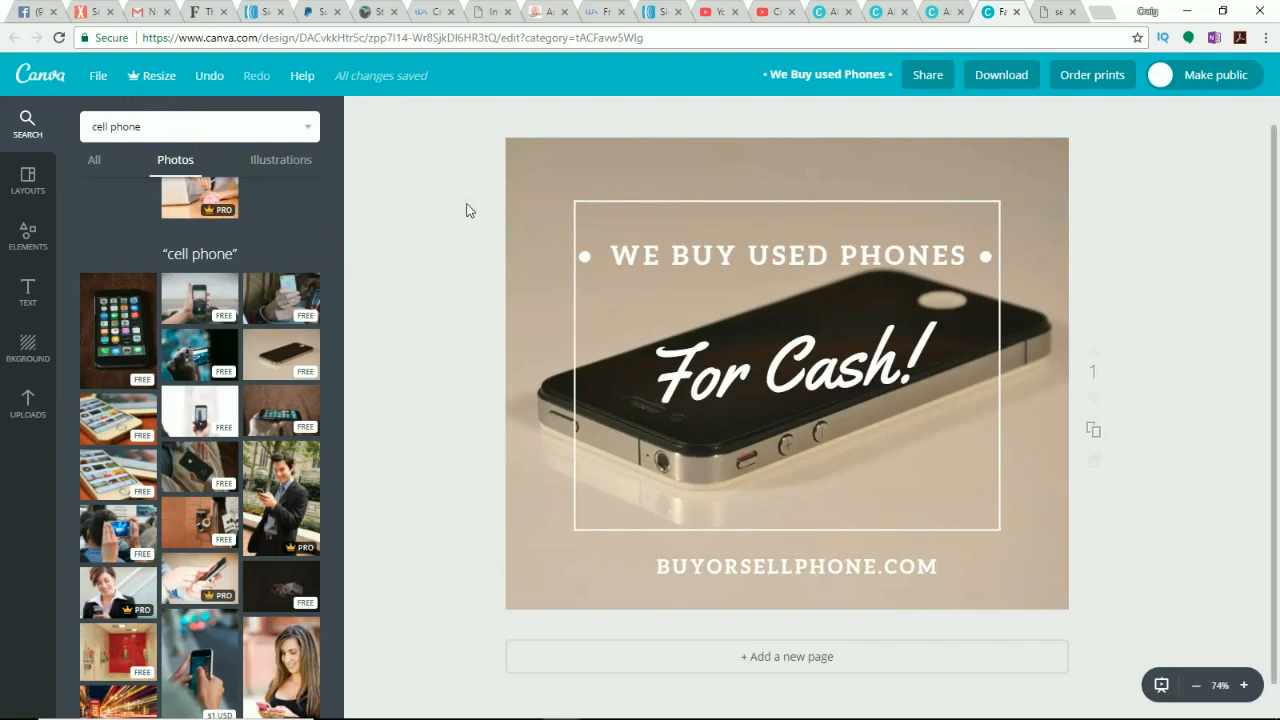
Step: Download the design as a PNG (Recommended) file
{"action": "left_click", "coordinate": [995, 81]}
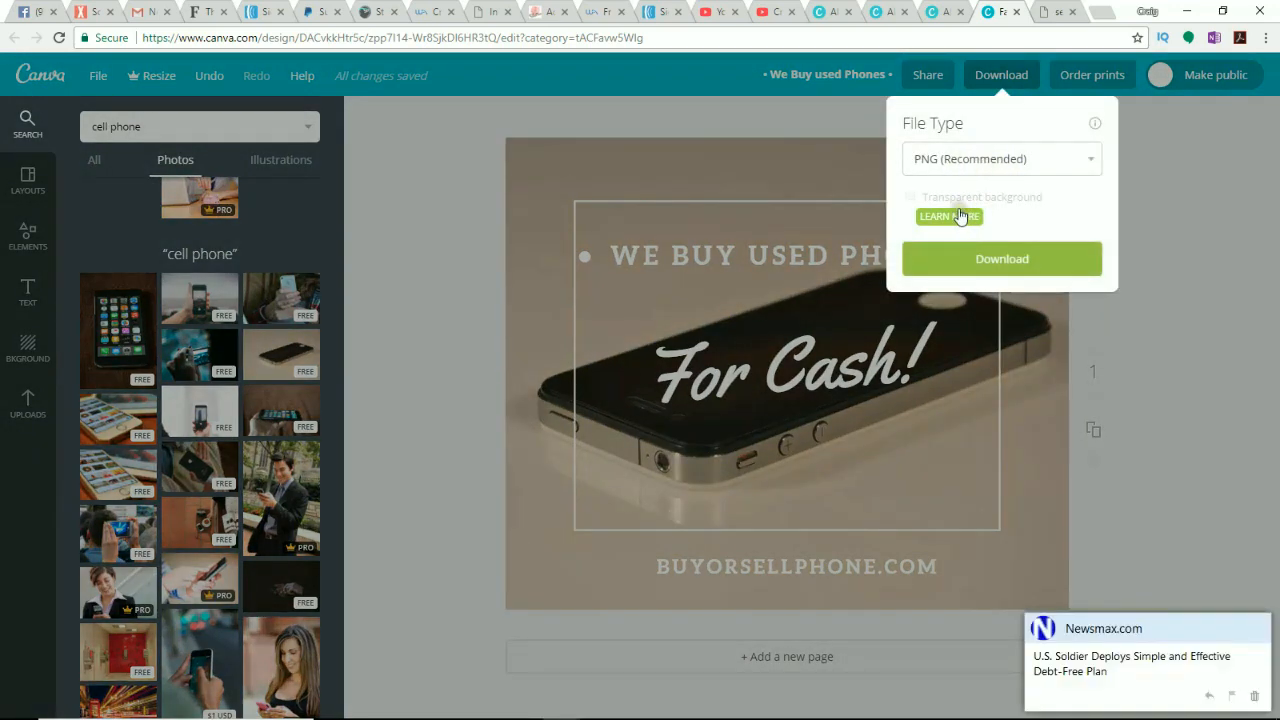
{"action": "left_click", "coordinate": [1035, 262]}
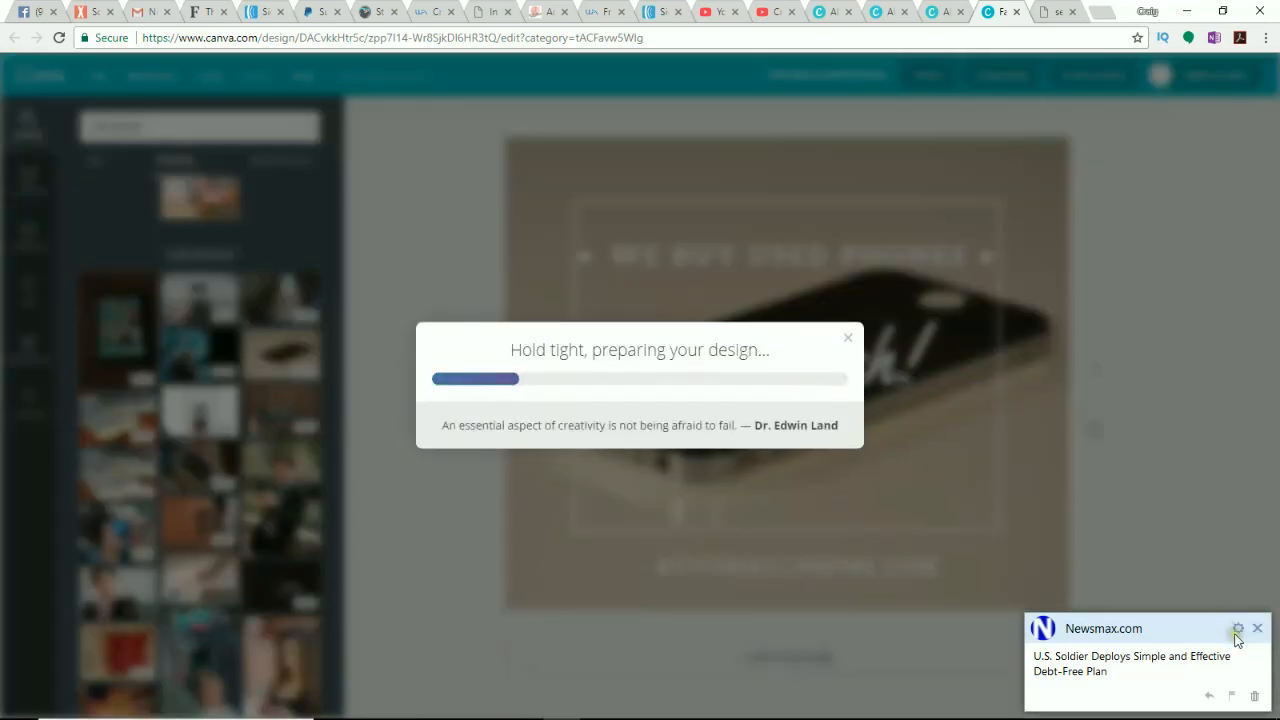
{"action": "left_click", "coordinate": [1257, 628]}
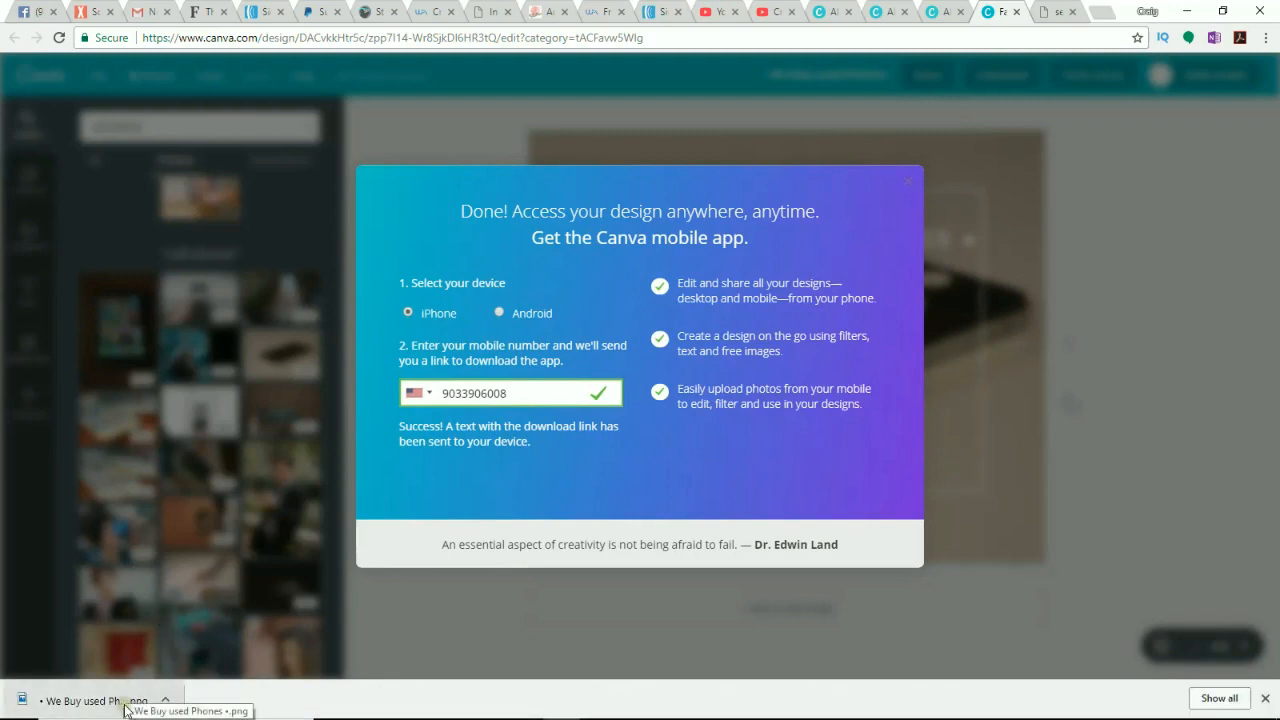
Step: Open the downloaded We Buy used Phones.png file in the Photos app
{"action": "left_click", "coordinate": [103, 708]}
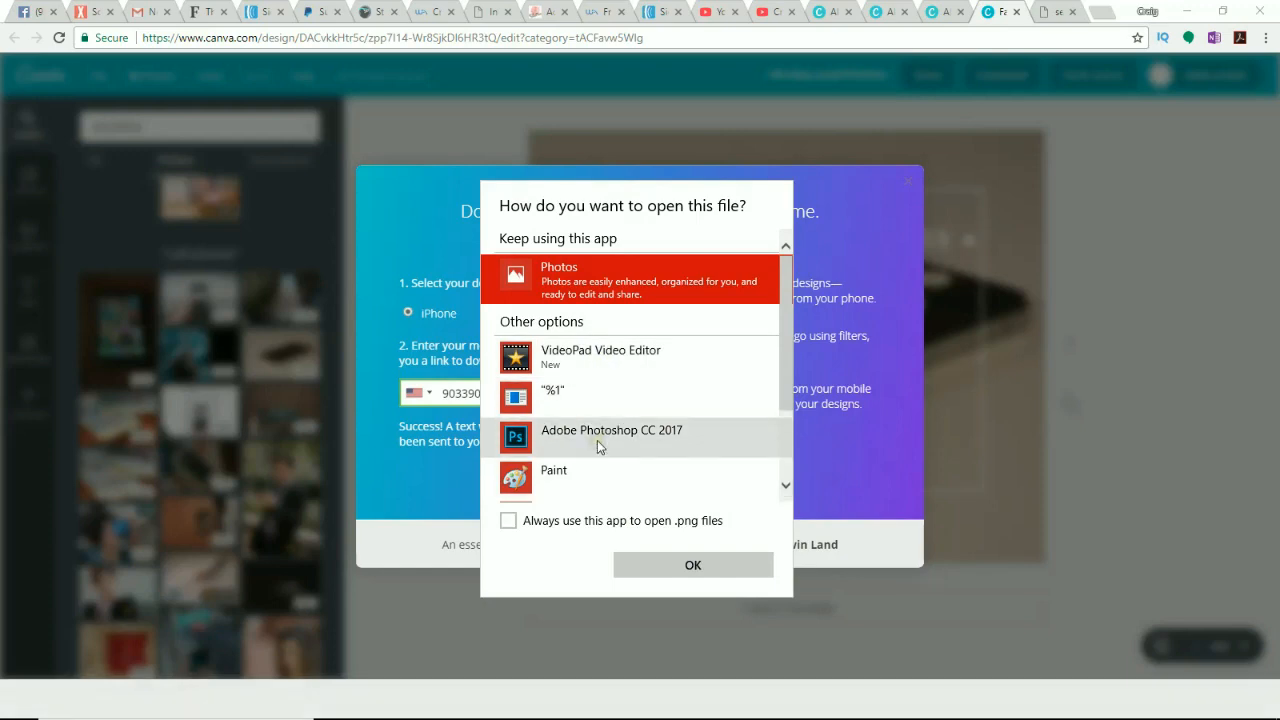
{"action": "double_click", "coordinate": [605, 282]}
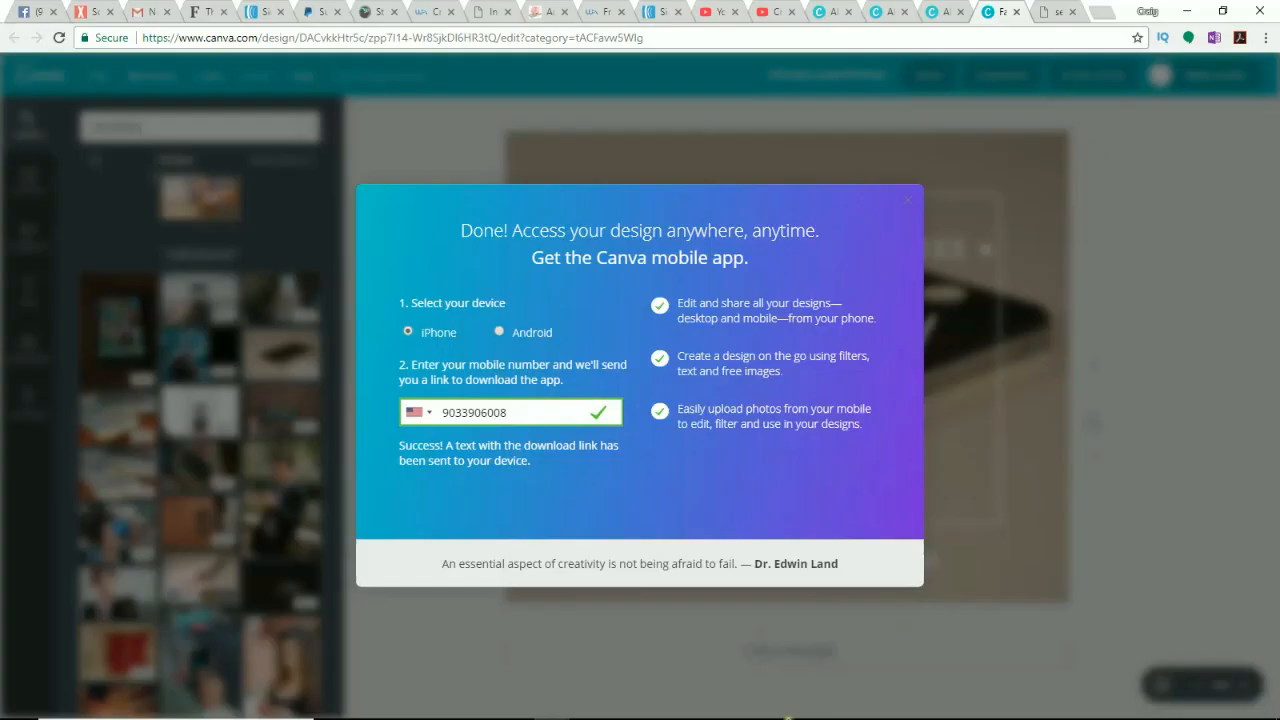
{"action": "left_click", "coordinate": [972, 706]}
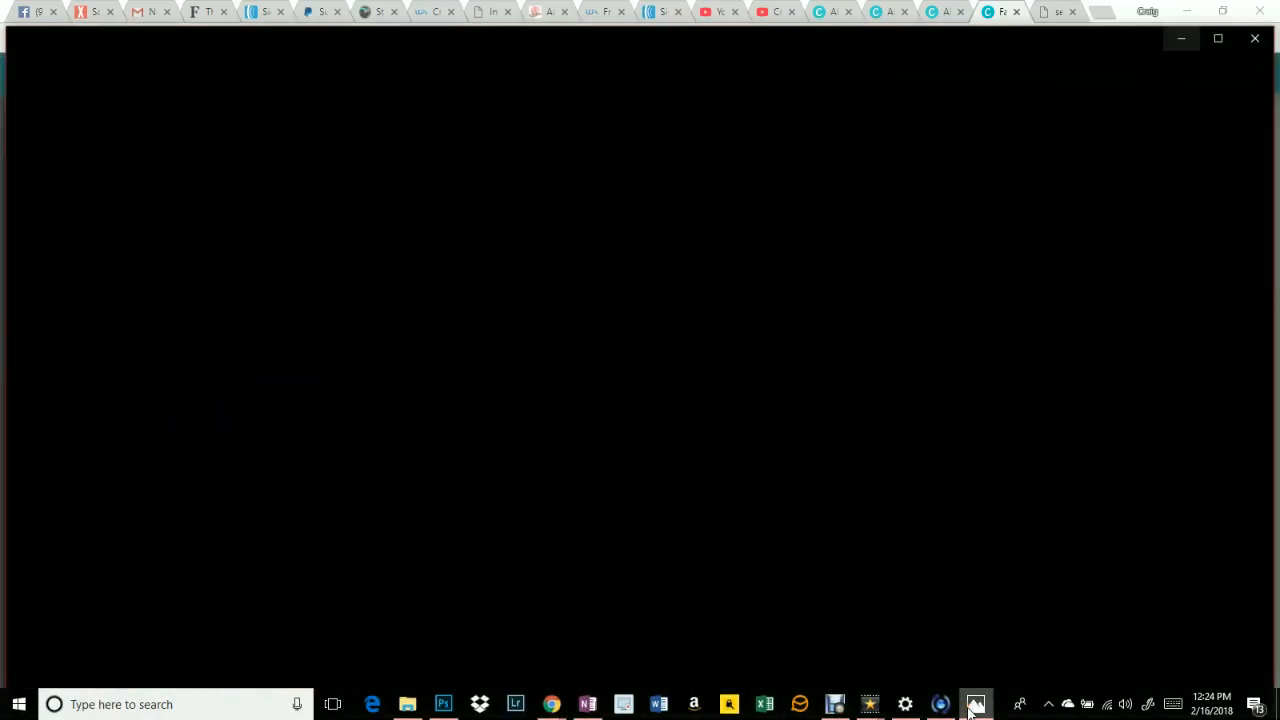